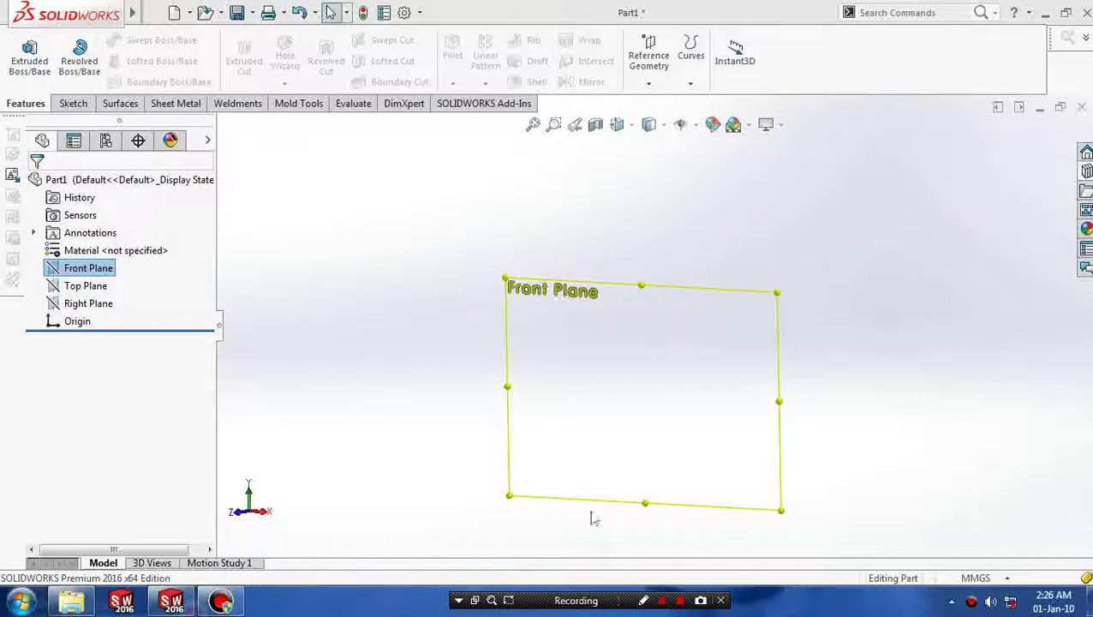
# Sketch a corner rectangle on the Front Plane, viewed normal to it
pyautogui.rightClick(107, 272)
pyautogui.click(171, 248)
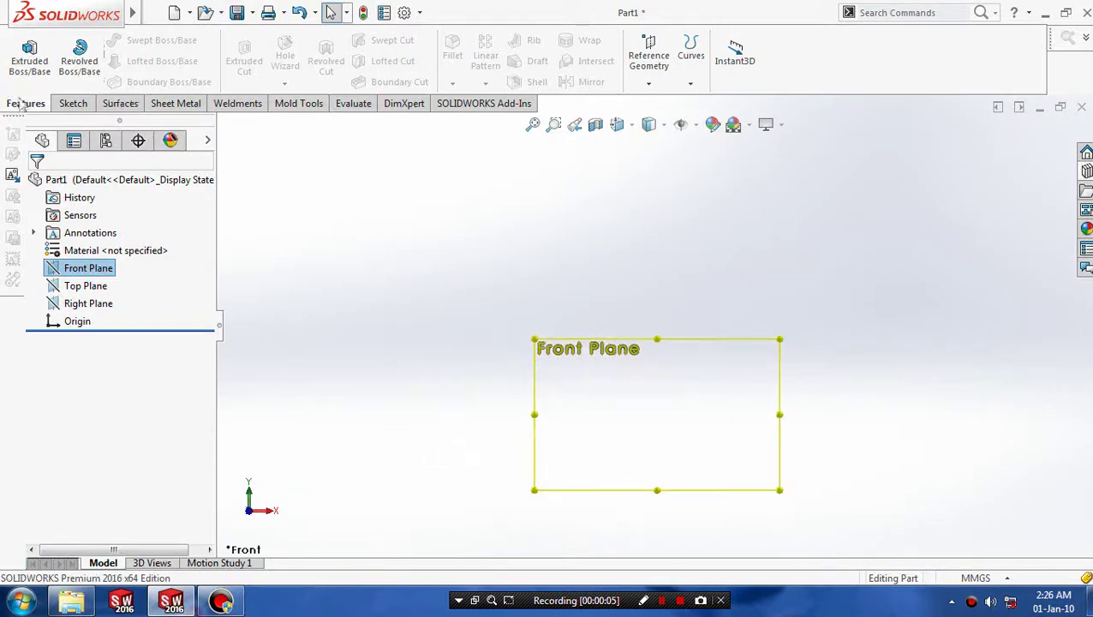
pyautogui.click(73, 103)
pyautogui.click(121, 61)
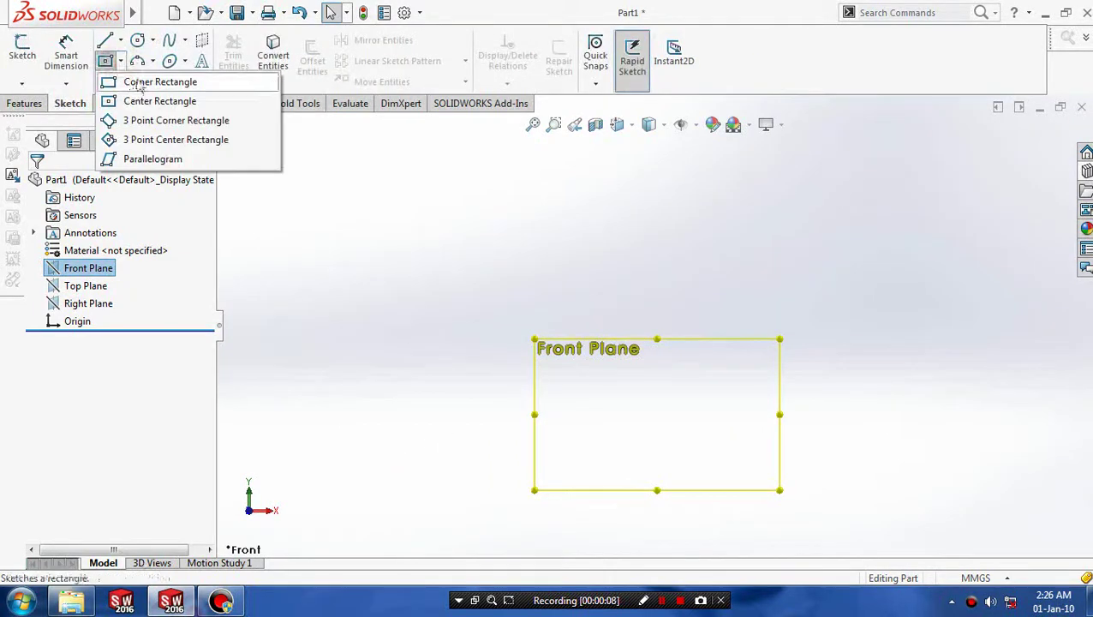
pyautogui.click(142, 79)
pyautogui.click(441, 305)
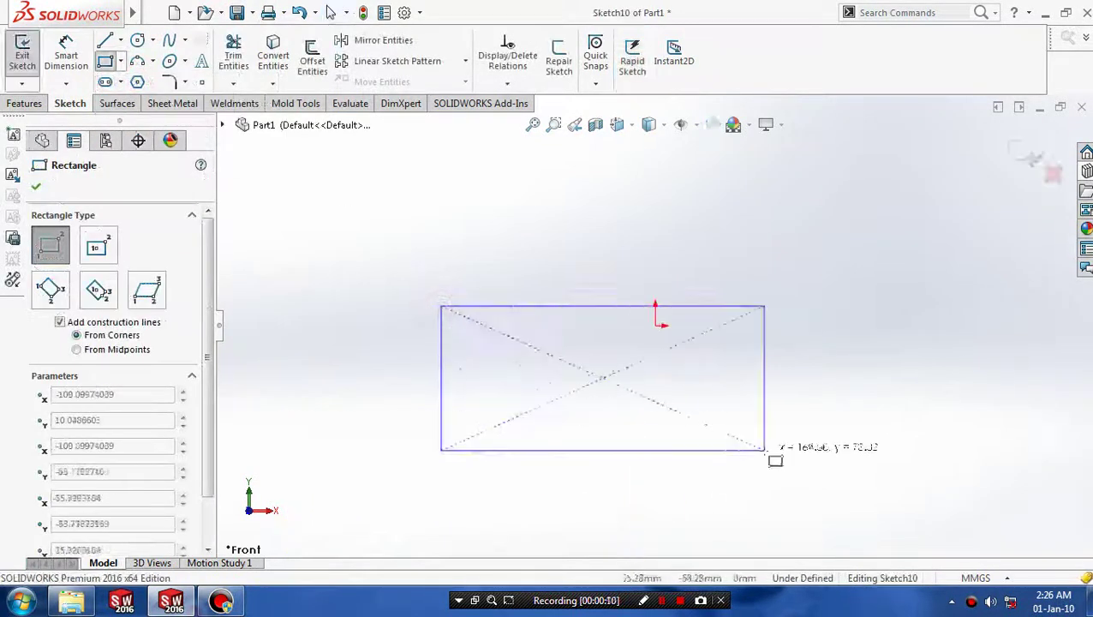
pyautogui.click(762, 467)
pyautogui.click(1028, 156)
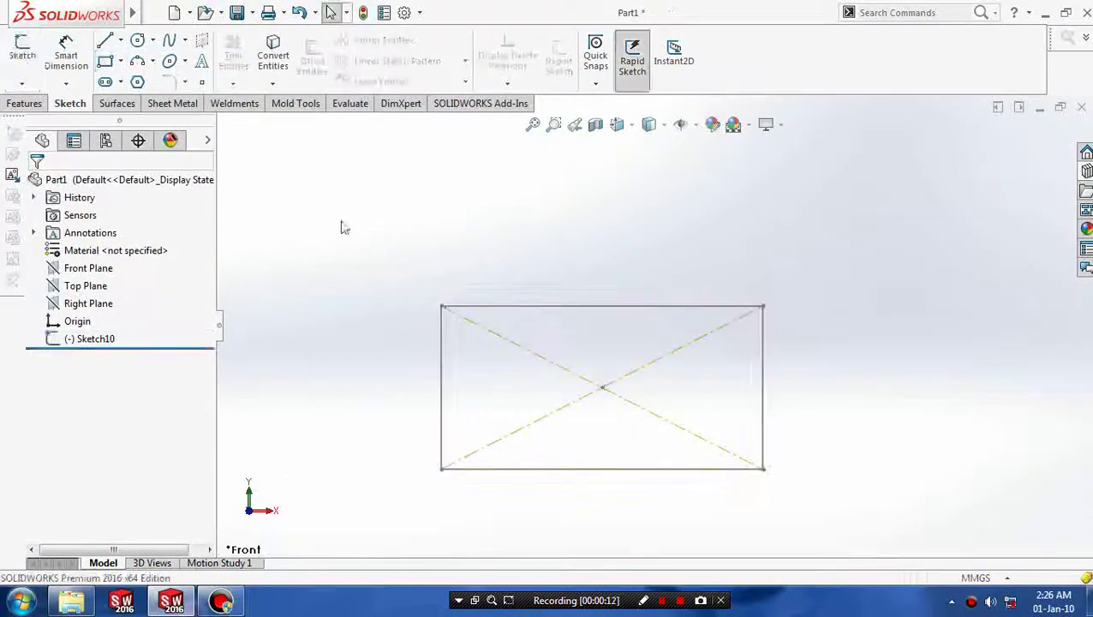
# Extrude the rectangle sketch into a 29 mm deep solid block
pyautogui.click(28, 104)
pyautogui.click(29, 56)
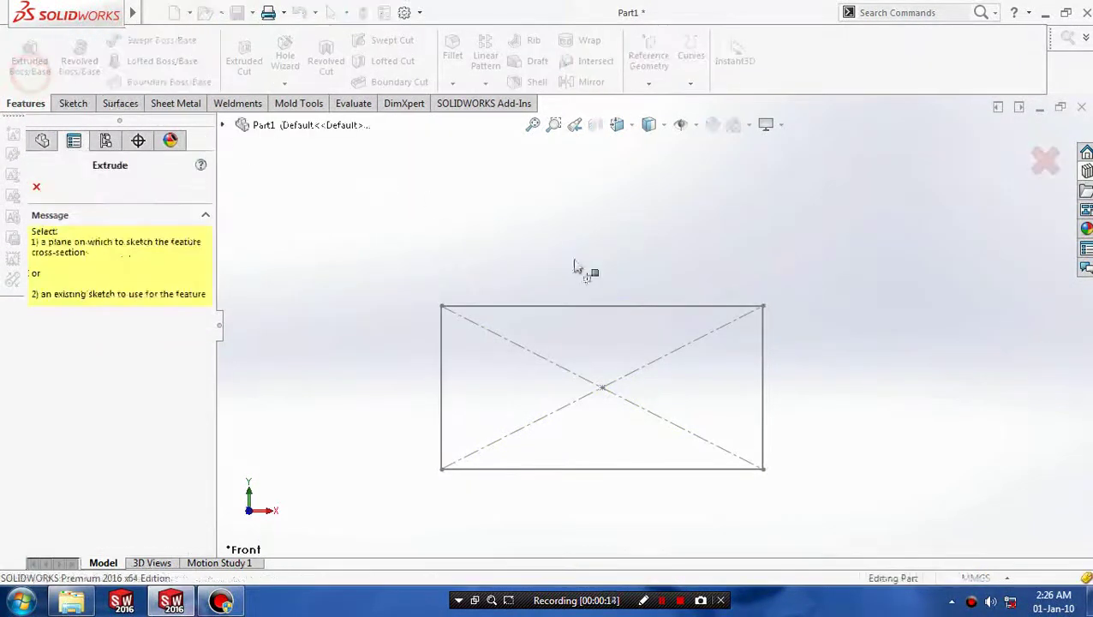
pyautogui.click(582, 304)
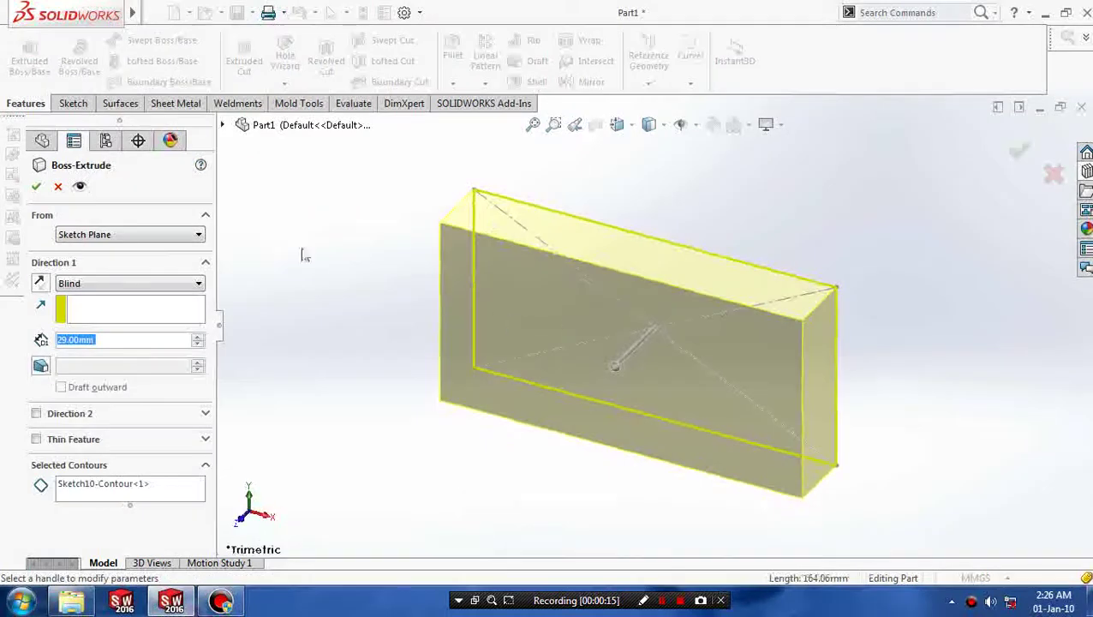
pyautogui.click(35, 187)
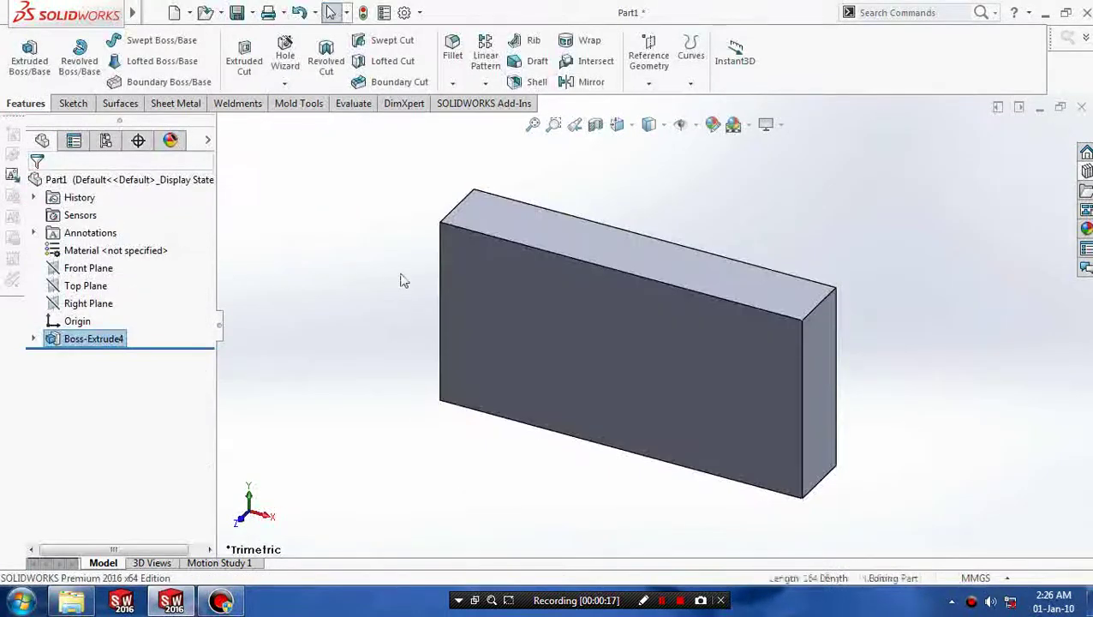
# Select the block's top face and view it normal to
pyautogui.hotkey('ctrl', '1')
pyautogui.hotkey('ctrl', '7')
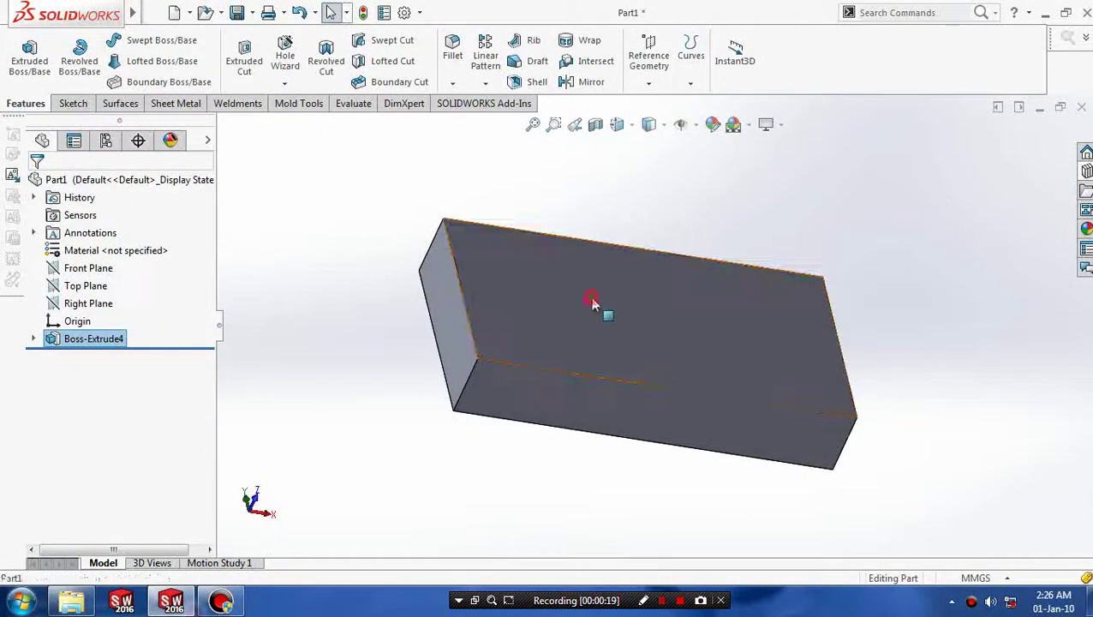
pyautogui.click(590, 299)
pyautogui.press('space')
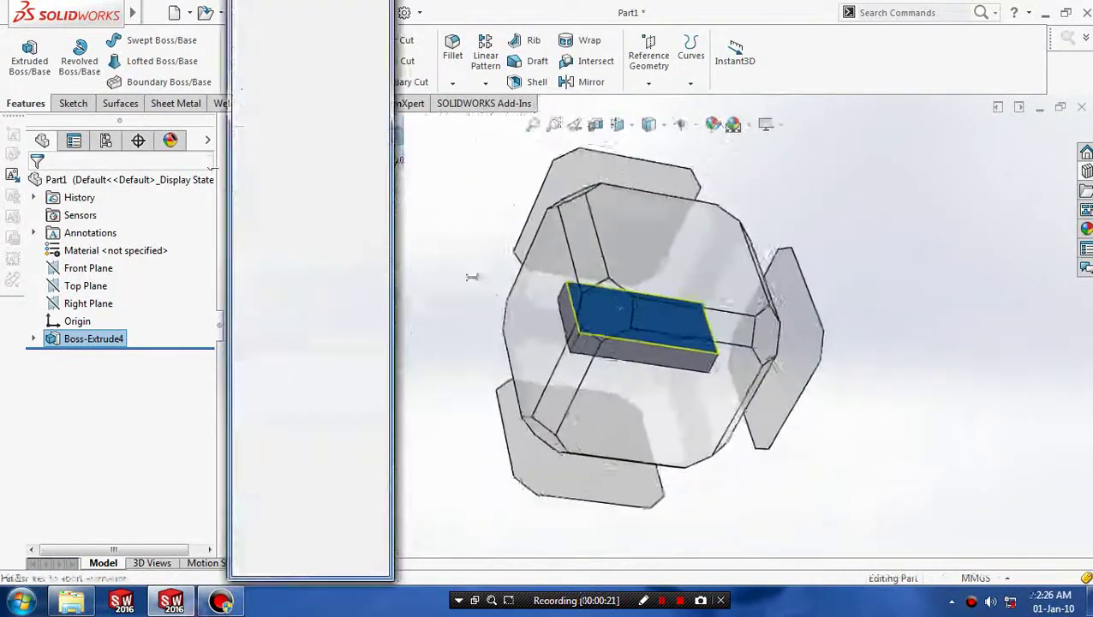
pyautogui.click(648, 265)
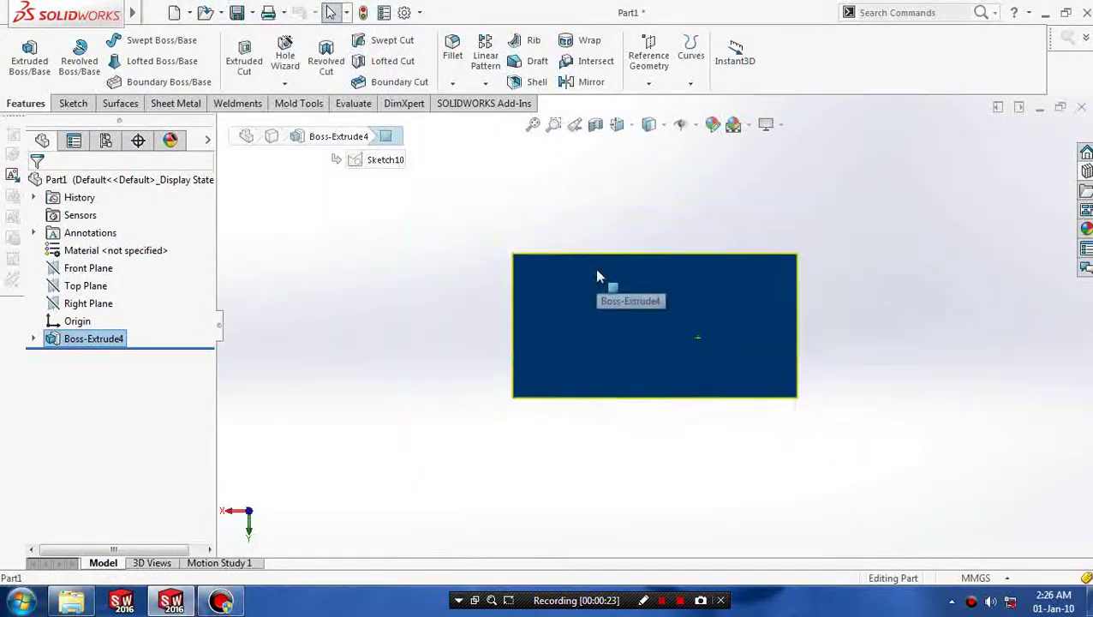
# Sketch one long diagonal line across the top face, extending past both edges
pyautogui.click(72, 103)
pyautogui.click(25, 67)
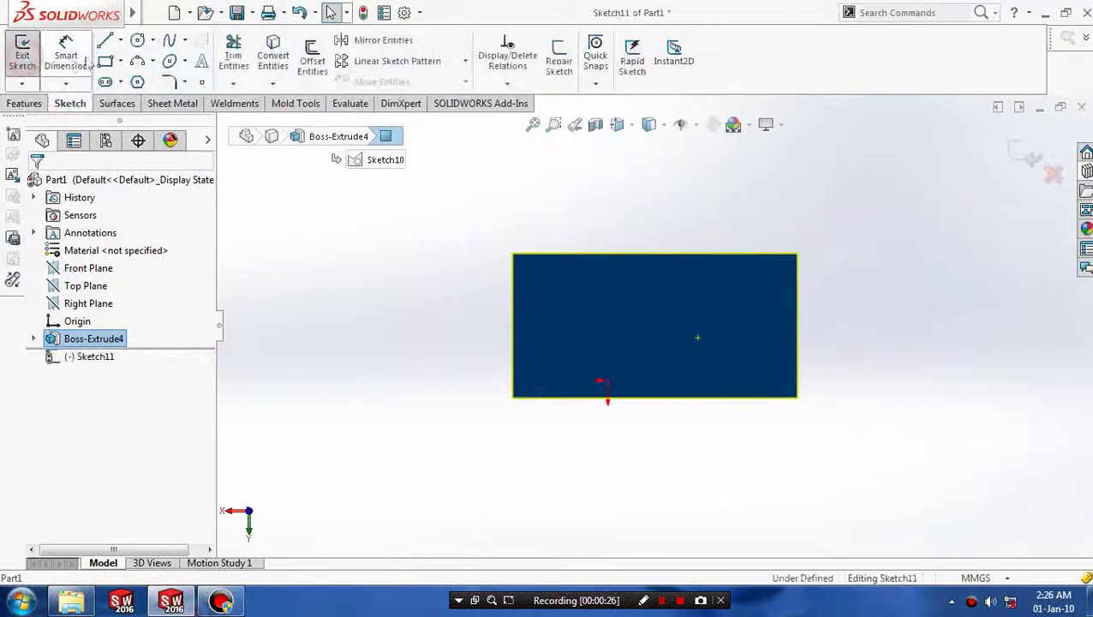
pyautogui.click(104, 40)
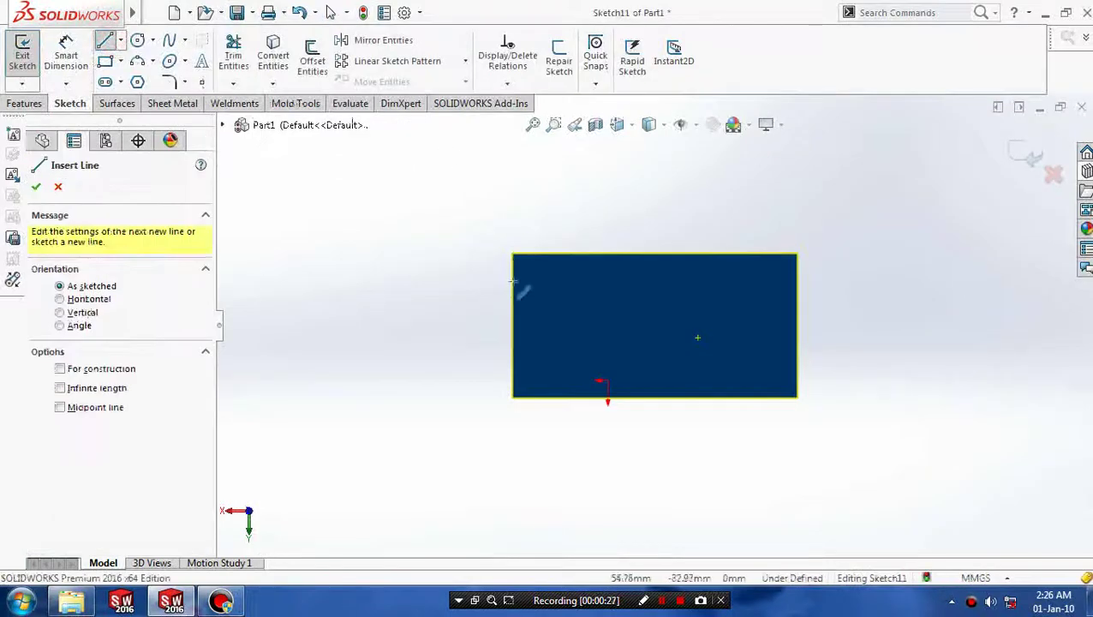
pyautogui.click(349, 246)
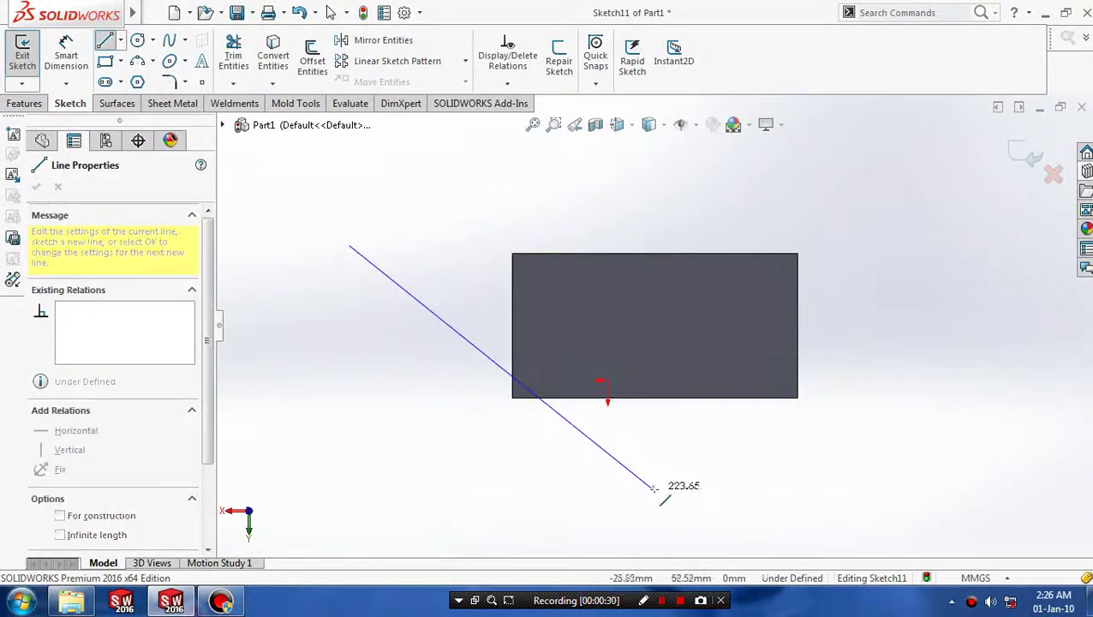
pyautogui.click(705, 537)
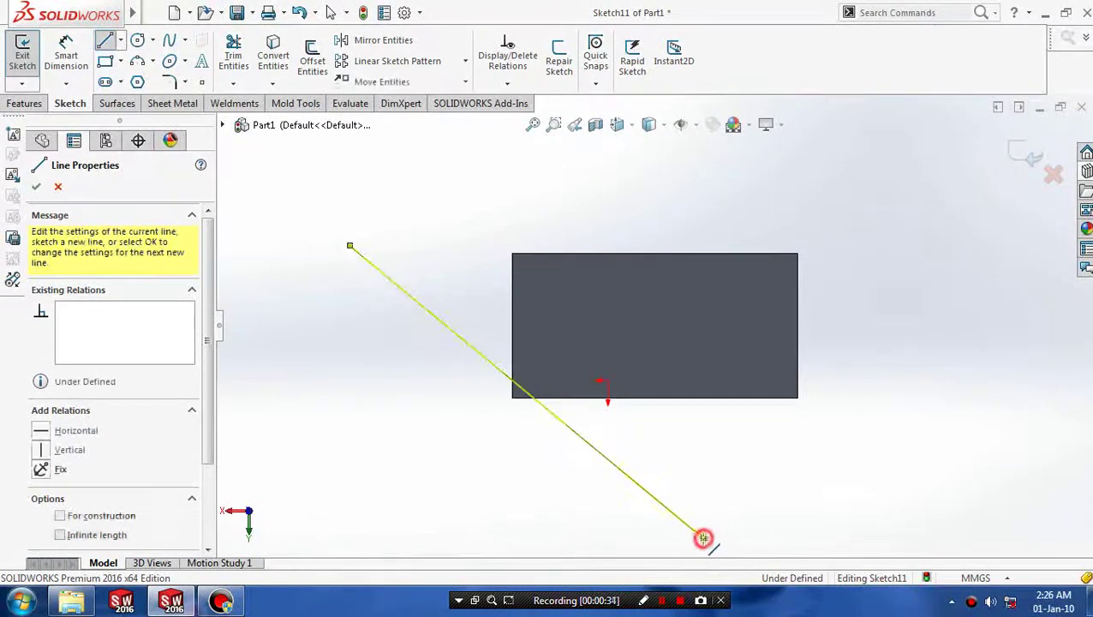
pyautogui.press('Escape')
pyautogui.click(1017, 151)
pyautogui.moveTo(739, 451)
pyautogui.mouseDown(button='middle')
pyautogui.moveTo(566, 531)
pyautogui.moveTo(567, 468)
pyautogui.moveTo(516, 414)
pyautogui.mouseUp(button='middle')
pyautogui.click(516, 414)
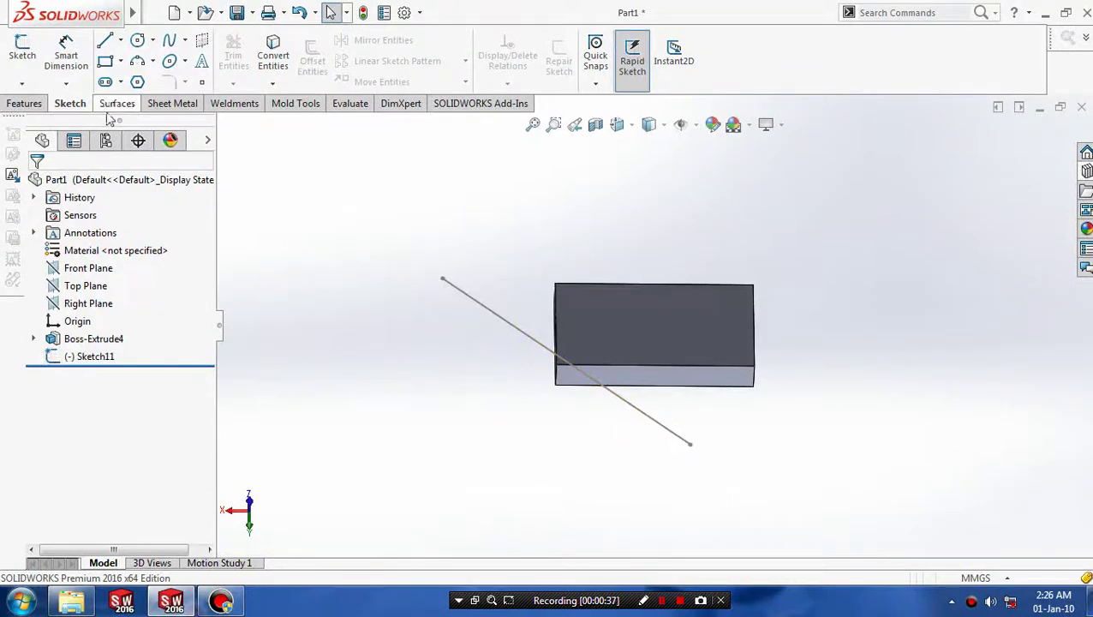
# Create Plane4 through the line's end point, perpendicular to the diagonal line
pyautogui.click(24, 103)
pyautogui.click(648, 83)
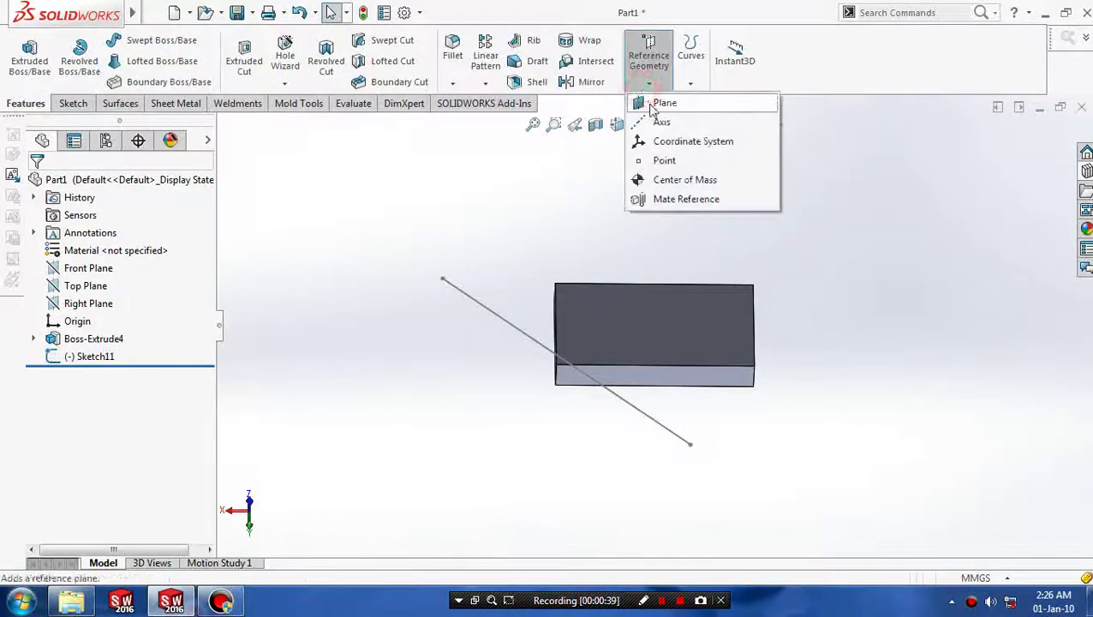
pyautogui.click(731, 102)
pyautogui.click(692, 445)
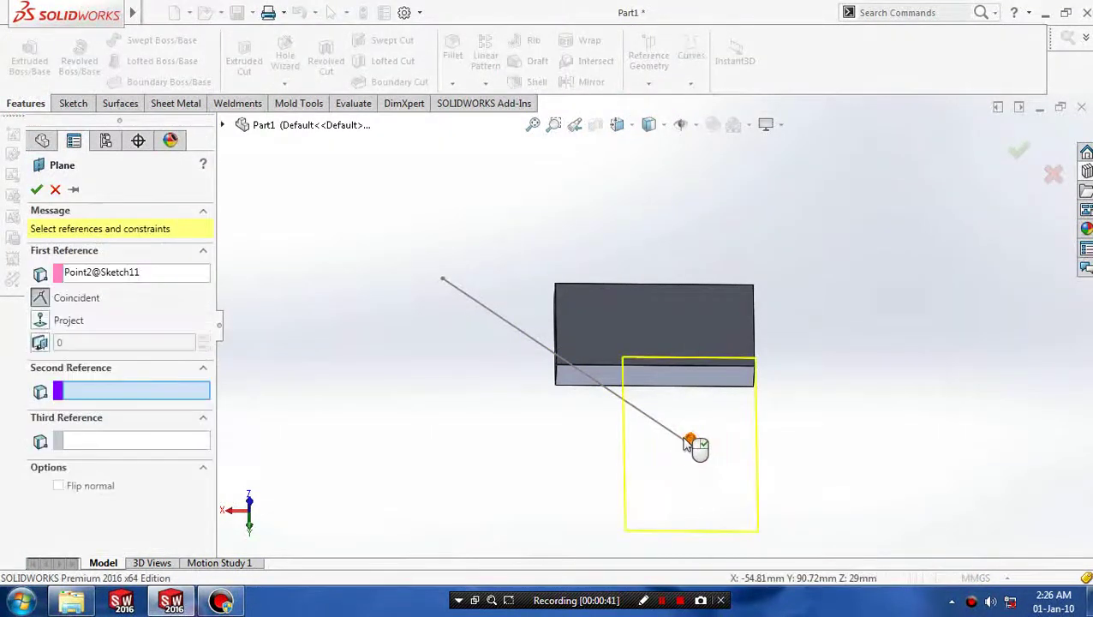
pyautogui.click(682, 440)
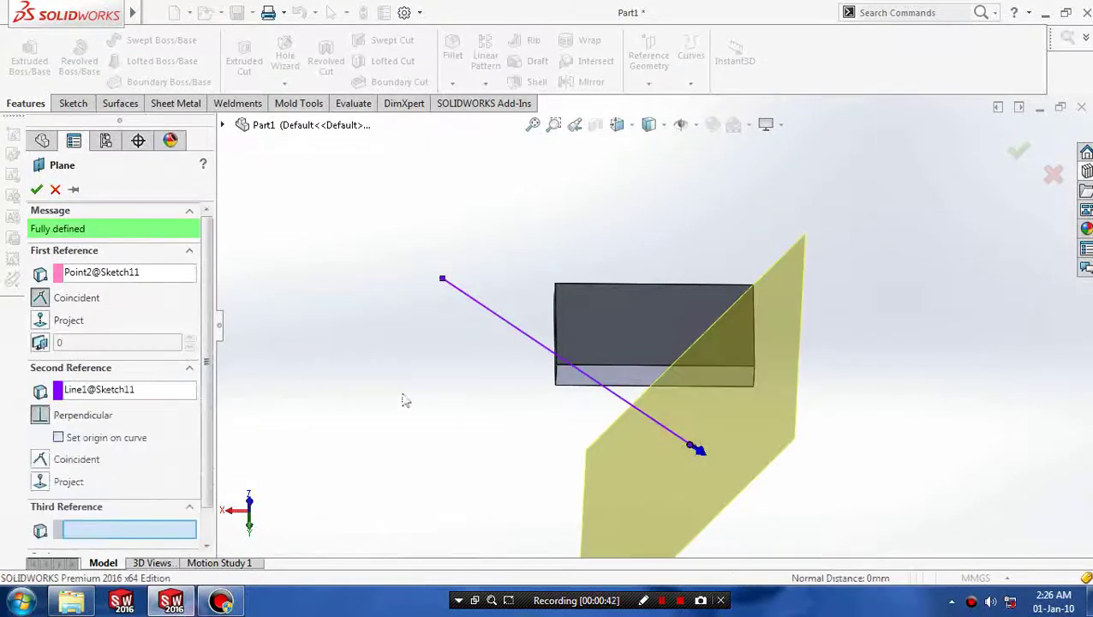
pyautogui.click(36, 188)
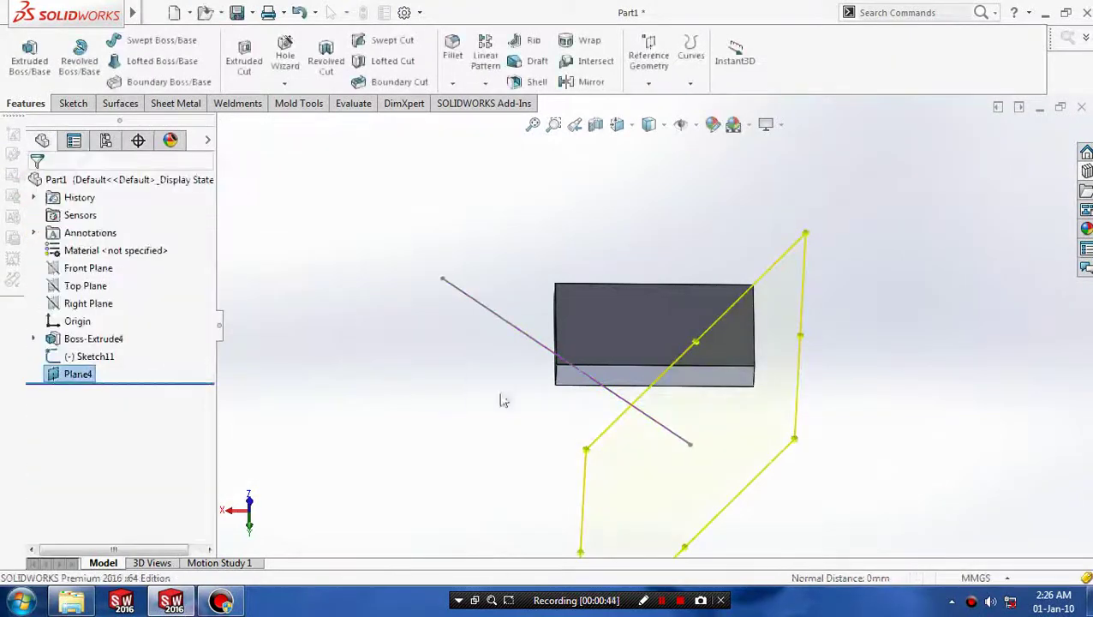
# View Plane4 normal to and zoom in on the line's end point
pyautogui.rightClick(75, 376)
pyautogui.click(137, 226)
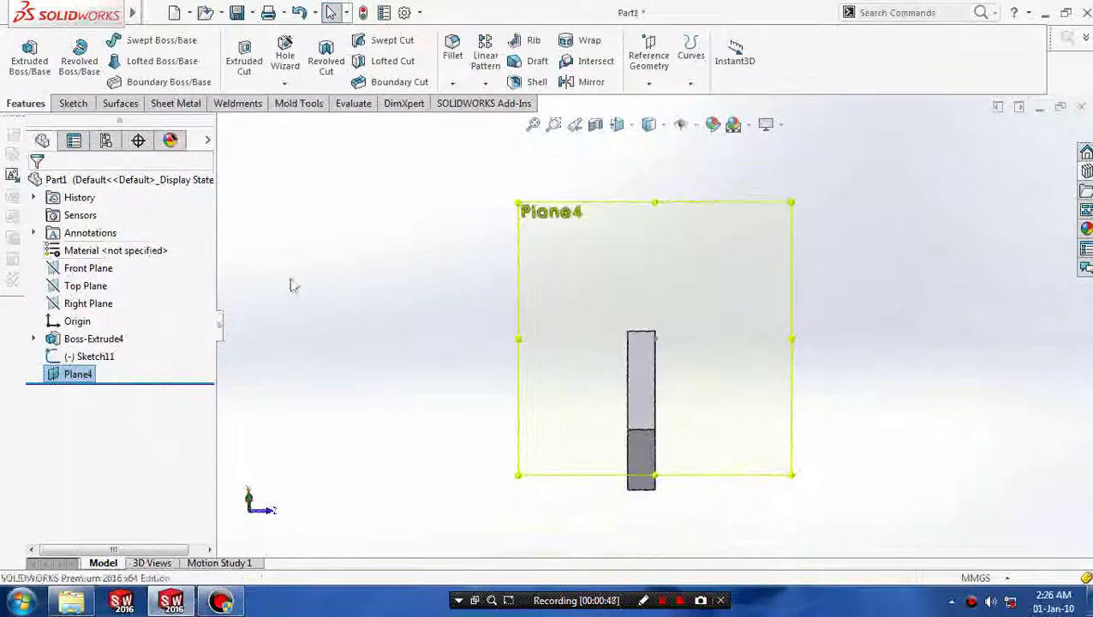
pyautogui.scroll(-2, 685, 342)
pyautogui.scroll(-3, 711, 368)
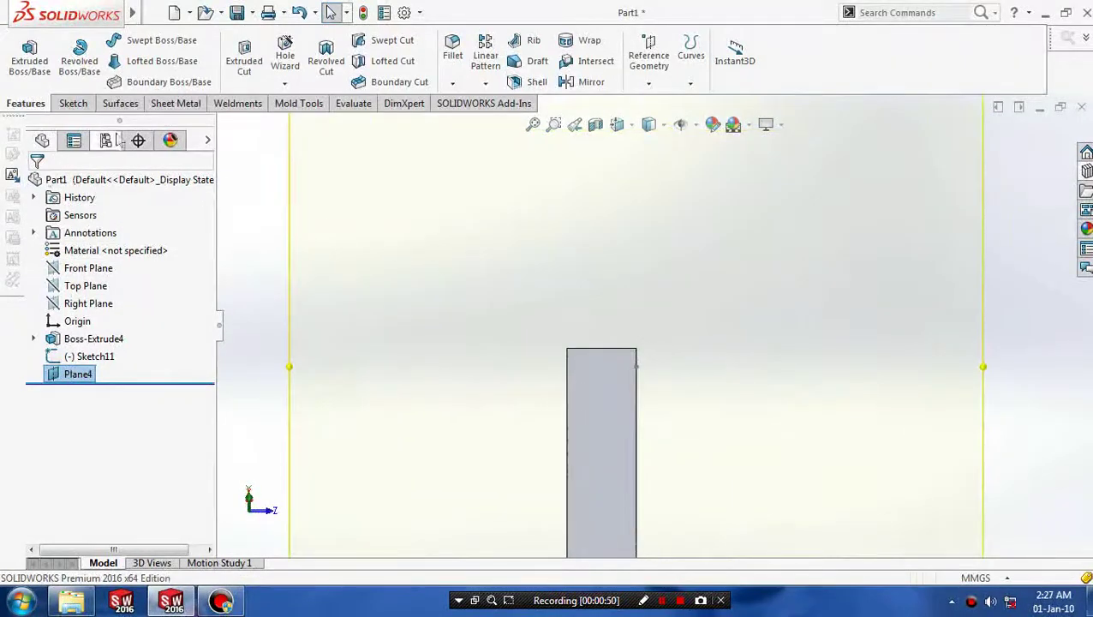
# Draw a small center rectangle on Plane4 centred on the block's edge
pyautogui.click(73, 102)
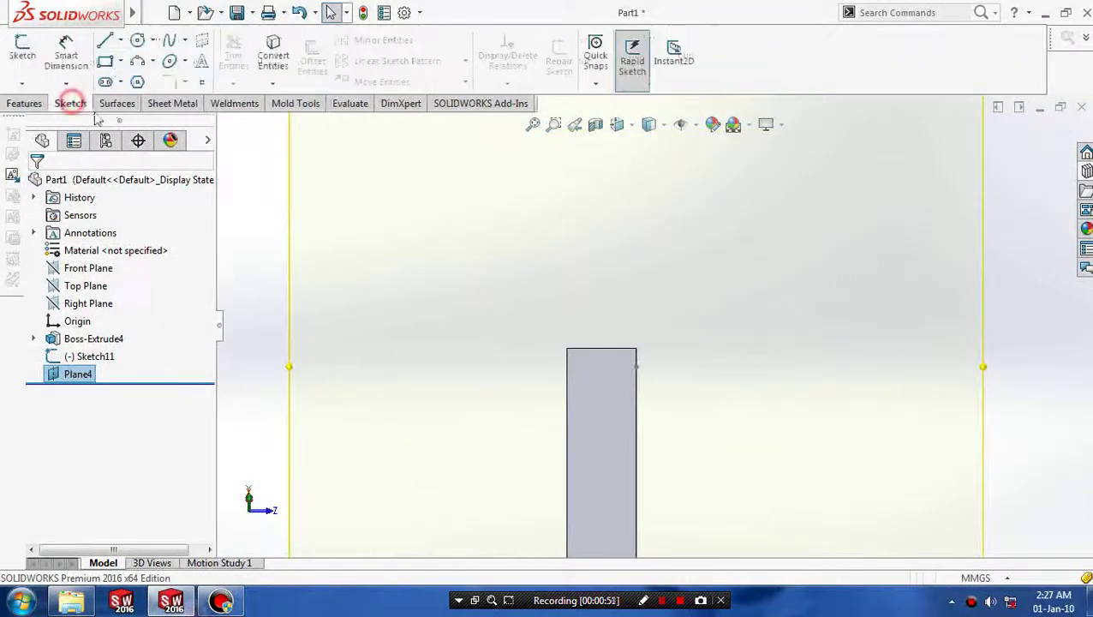
pyautogui.click(120, 62)
pyautogui.click(171, 100)
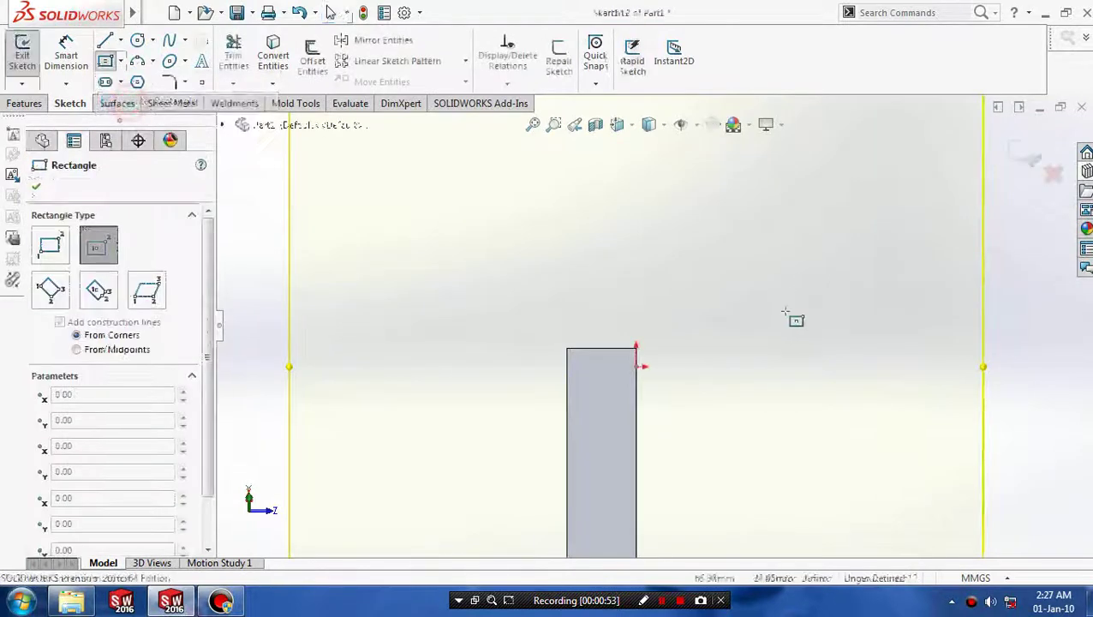
pyautogui.click(658, 368)
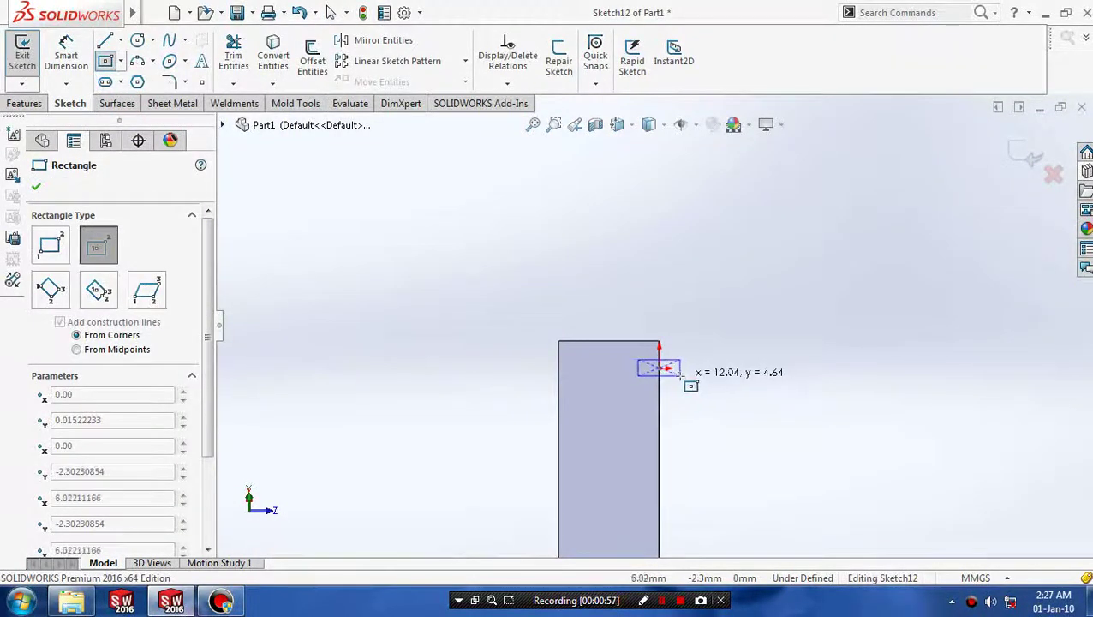
pyautogui.scroll(-2, 678, 364)
pyautogui.scroll(-3, 676, 362)
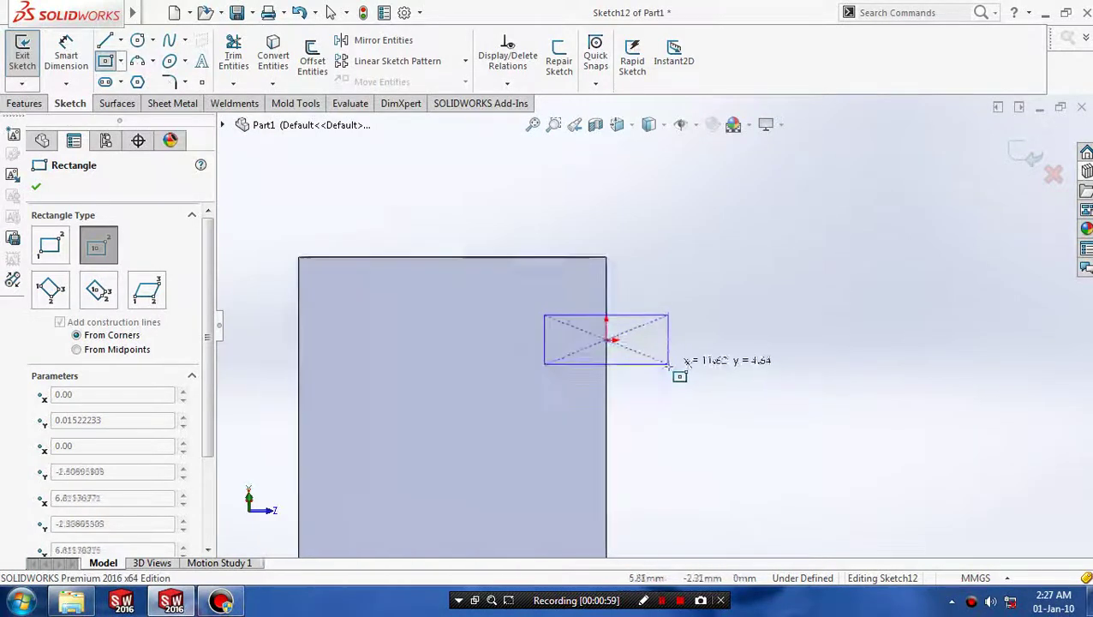
pyautogui.scroll(-1, 612, 342)
pyautogui.scroll(-1, 618, 338)
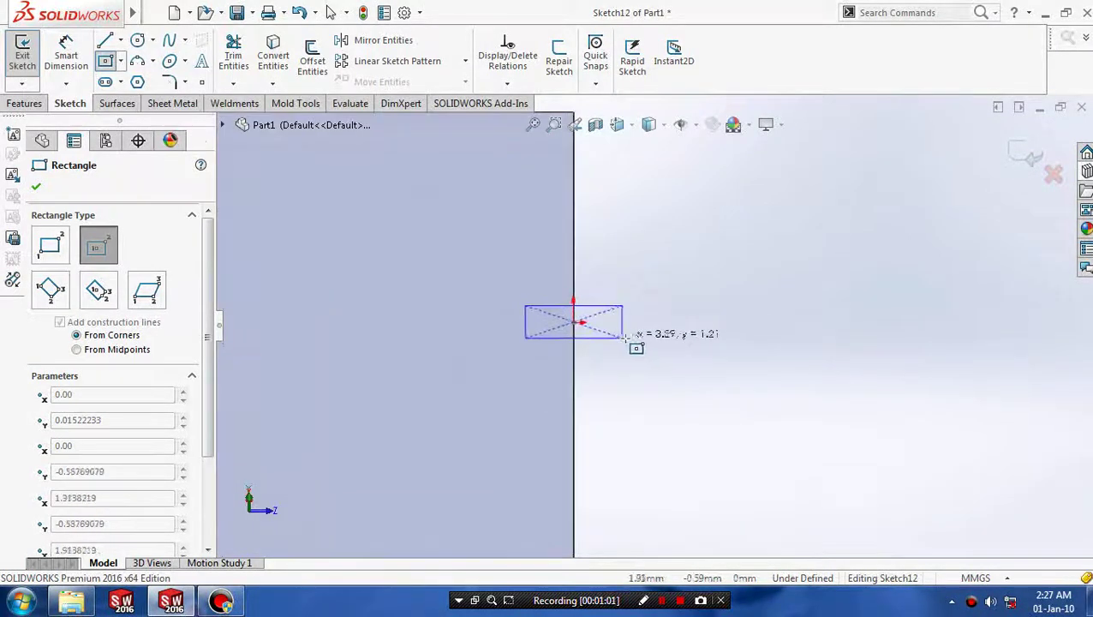
pyautogui.click(638, 339)
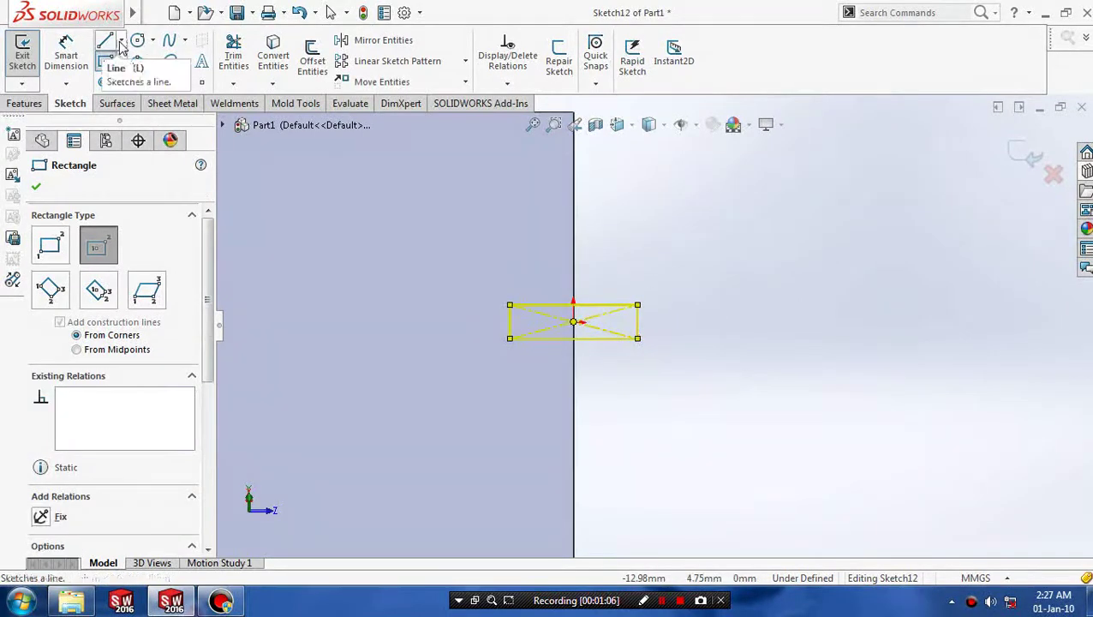
# Draw a line from the rectangle's bottom midpoint to its bottom-left corner
pyautogui.click(121, 40)
pyautogui.click(131, 61)
pyautogui.scroll(-2, 574, 318)
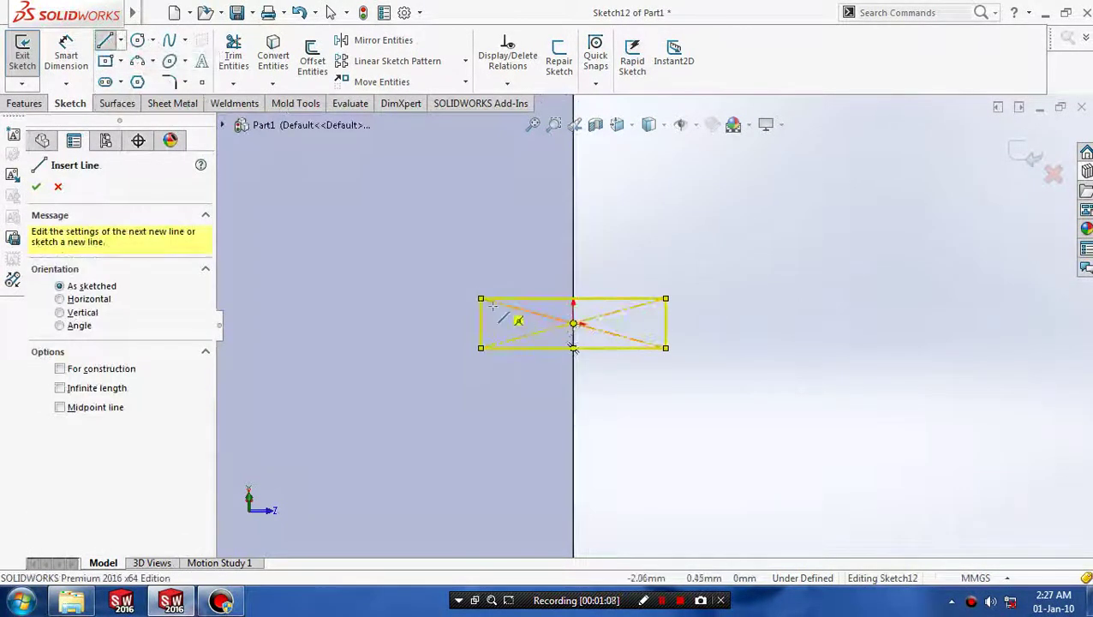
pyautogui.click(573, 347)
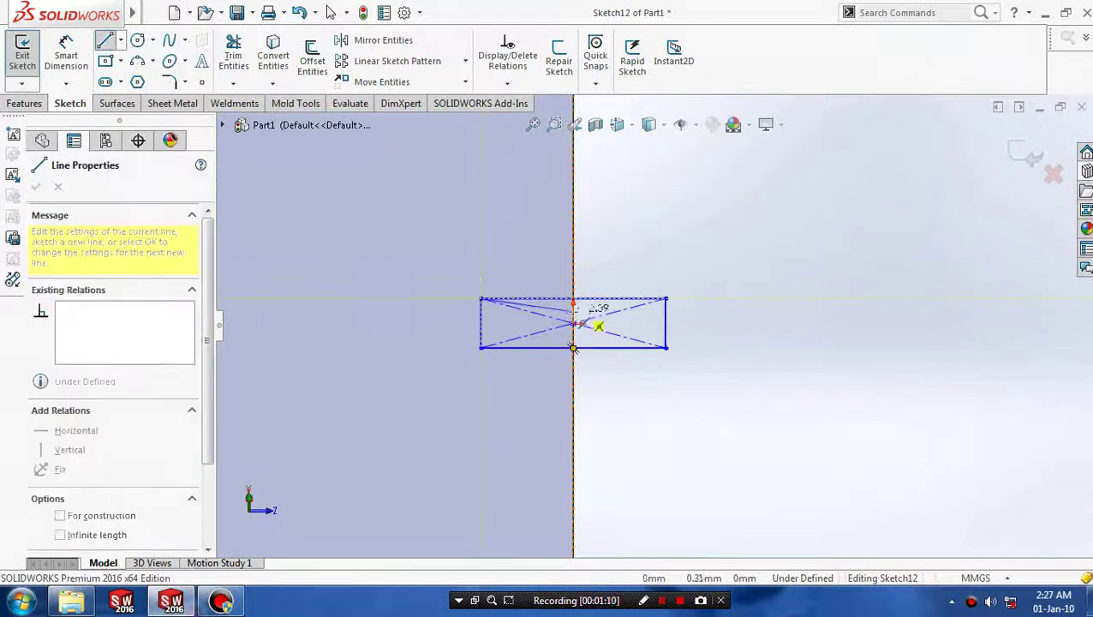
pyautogui.click(573, 339)
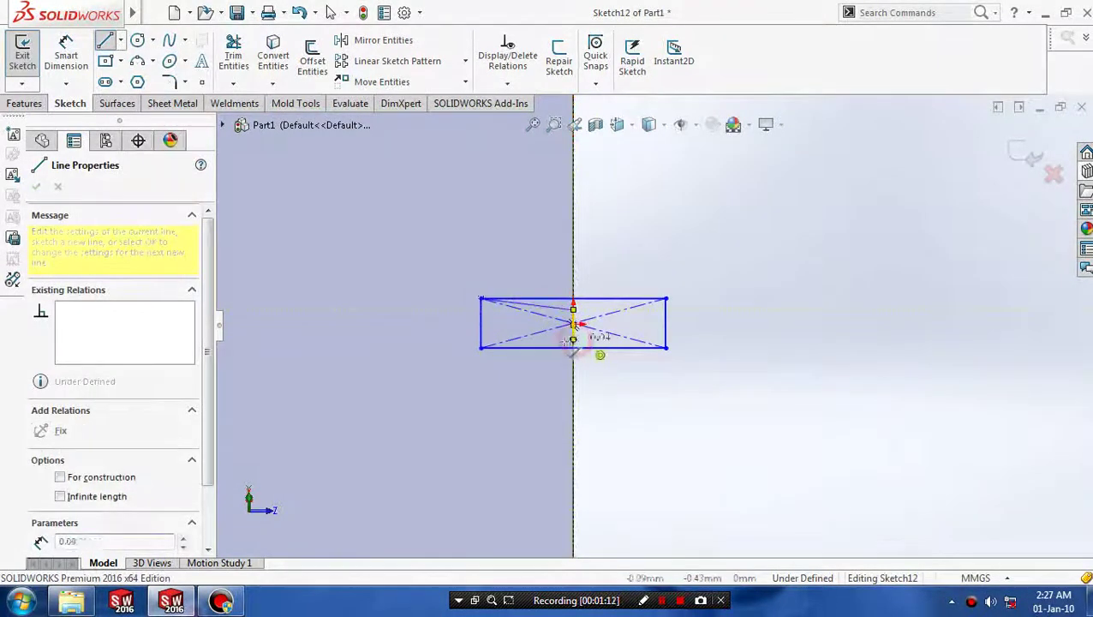
pyautogui.click(481, 348)
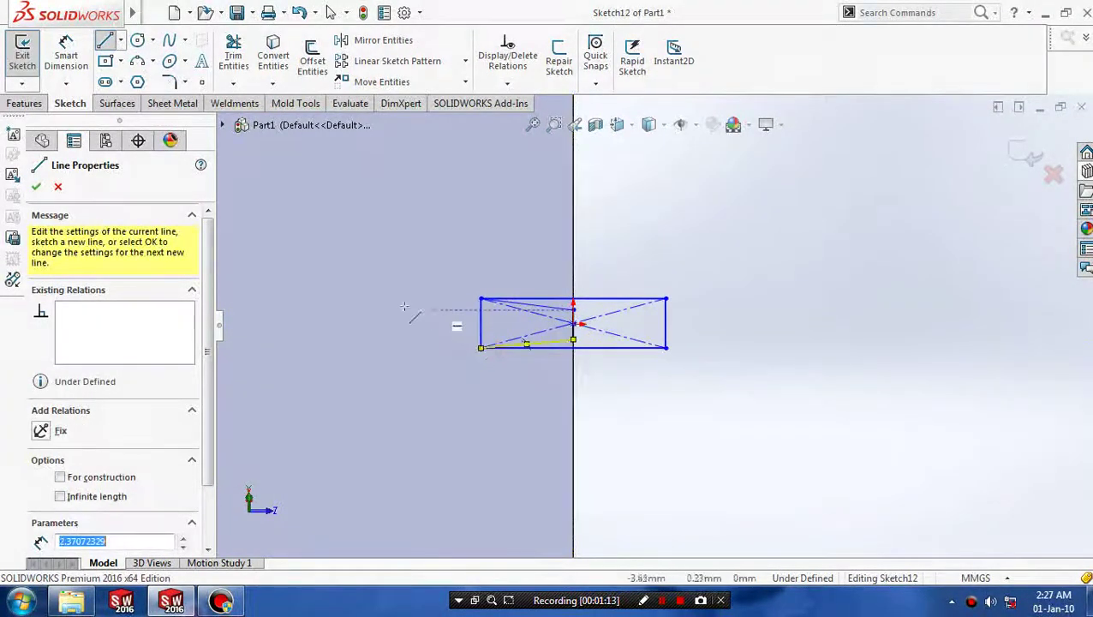
# Power-trim the extra edges to leave a wedge profile, then exit the sketch
pyautogui.click(233, 83)
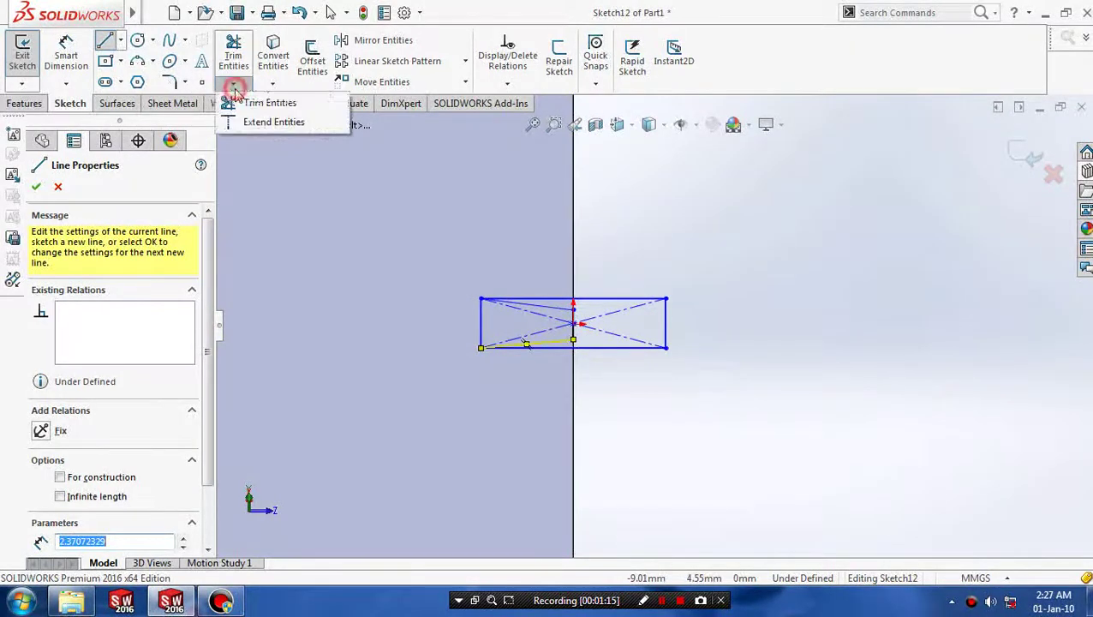
pyautogui.click(244, 100)
pyautogui.moveTo(589, 255)
pyautogui.mouseDown()
pyautogui.moveTo(631, 357)
pyautogui.moveTo(690, 333)
pyautogui.mouseUp()
pyautogui.click(1040, 172)
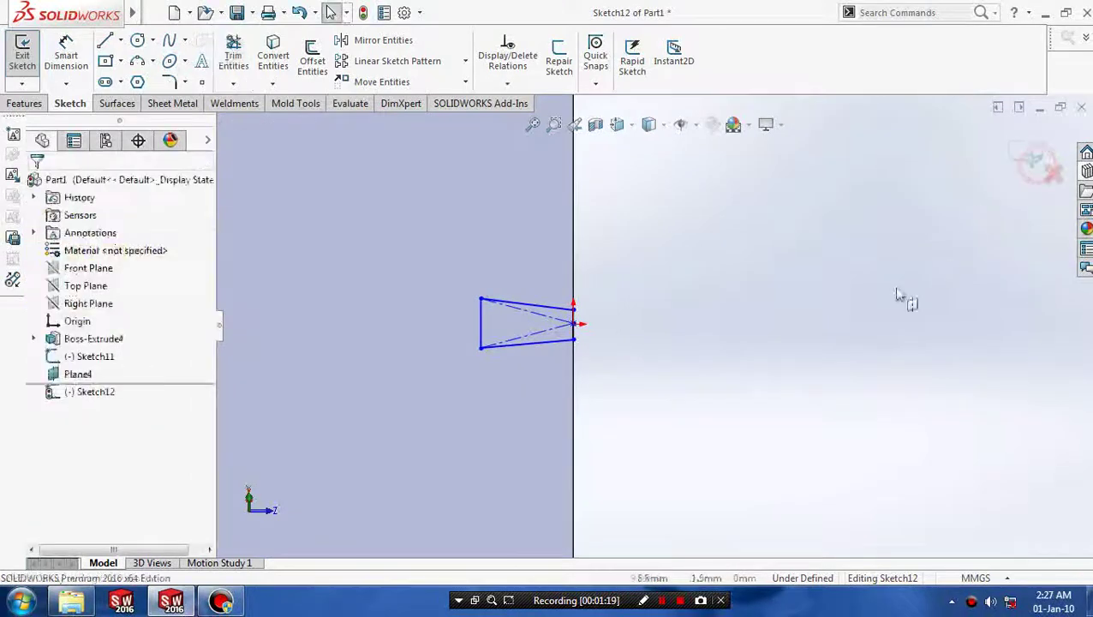
pyautogui.scroll(2, 744, 390)
pyautogui.scroll(2, 745, 390)
pyautogui.moveTo(745, 399); pyautogui.dragTo(854, 285, button='middle')
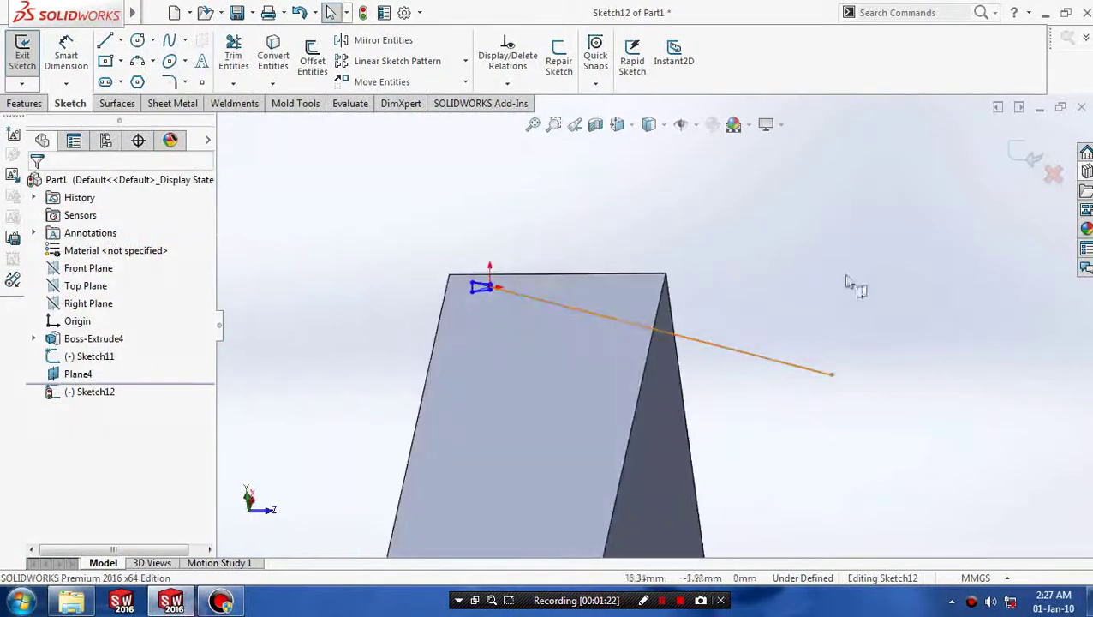
pyautogui.click(1026, 156)
pyautogui.moveTo(836, 409)
pyautogui.mouseDown(button='middle')
pyautogui.moveTo(786, 365)
pyautogui.moveTo(743, 374)
pyautogui.mouseUp(button='middle')
pyautogui.moveTo(481, 312)
pyautogui.mouseDown(button='middle')
pyautogui.moveTo(419, 232)
pyautogui.moveTo(366, 215)
pyautogui.moveTo(507, 244)
pyautogui.mouseUp(button='middle')
pyautogui.scroll(-3, 465, 259)
# Swept-cut the Sketch12 profile along the Sketch11 diagonal line to create Cut-Sweep3
pyautogui.scroll(-3, 465, 259)
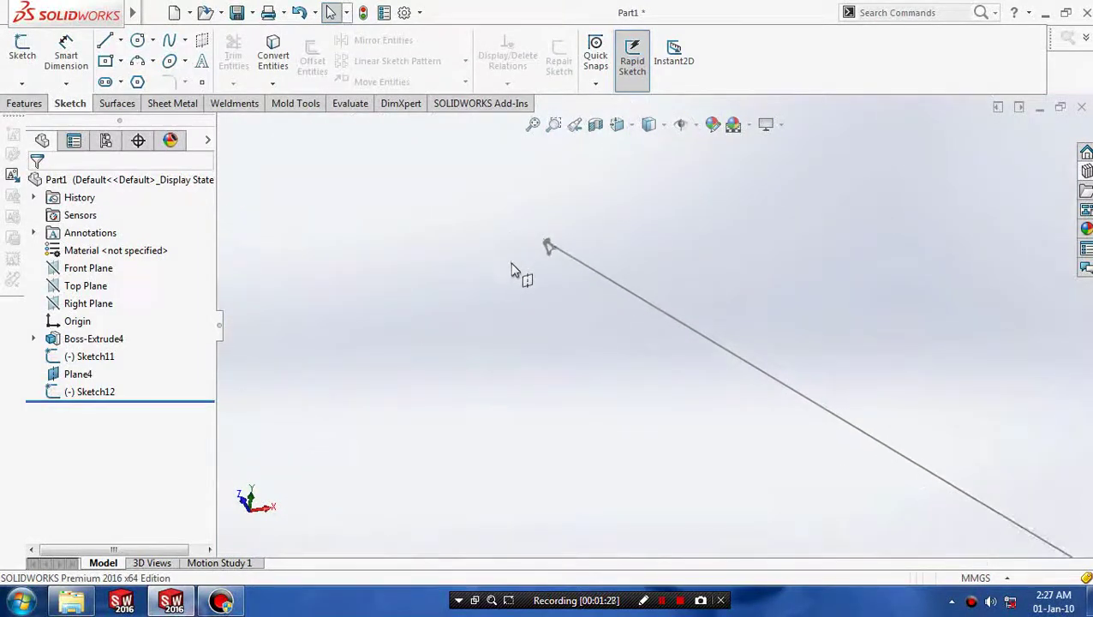
pyautogui.click(22, 106)
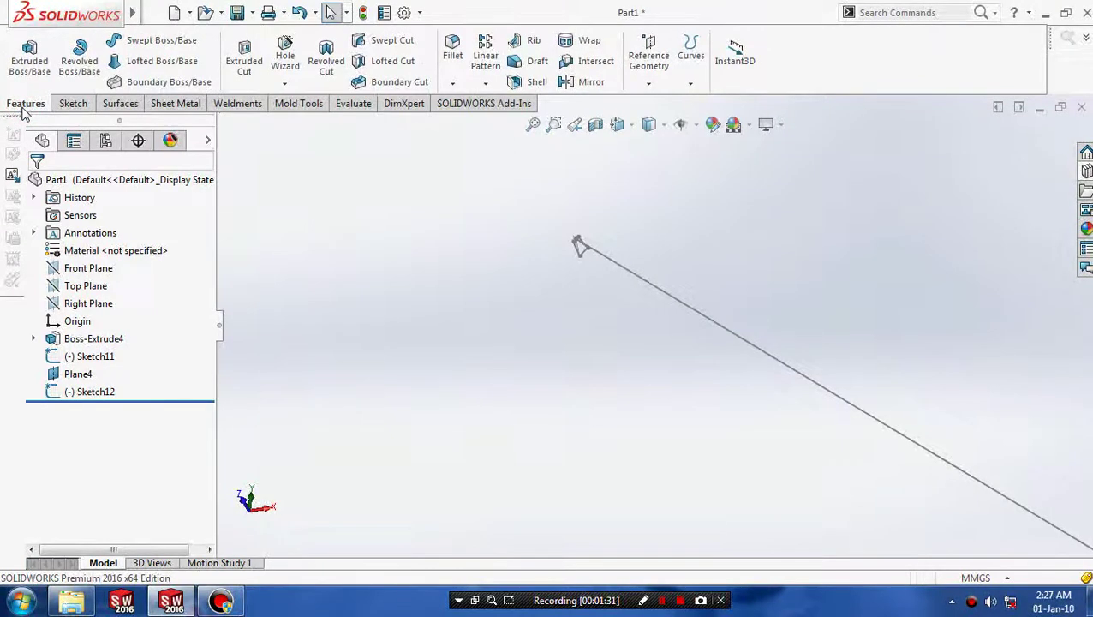
pyautogui.click(395, 42)
pyautogui.click(580, 241)
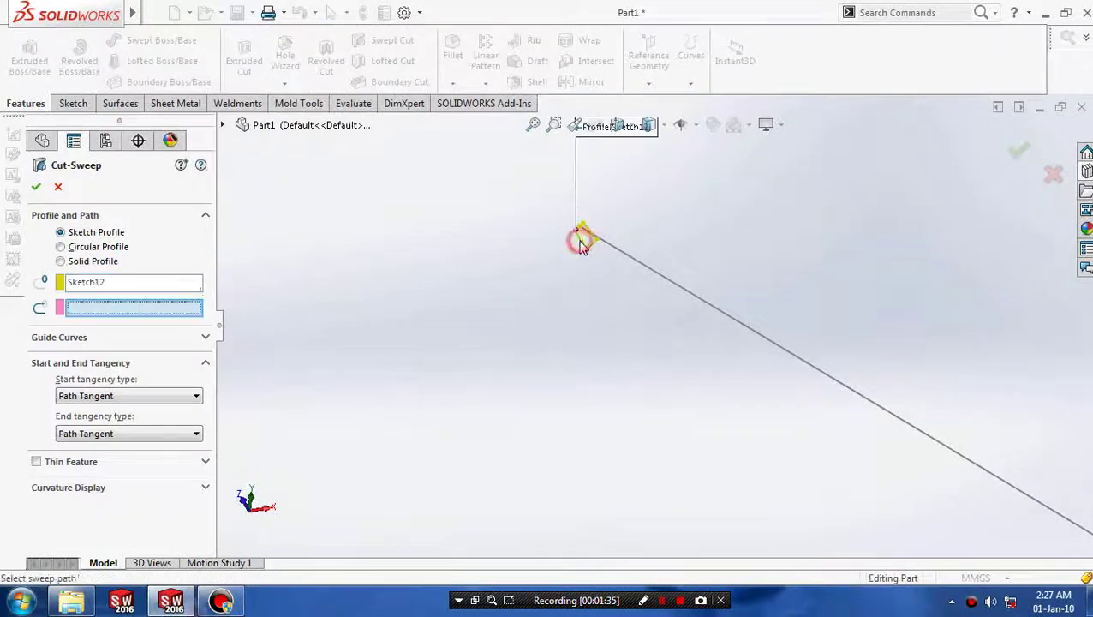
pyautogui.click(637, 268)
pyautogui.scroll(3, 650, 330)
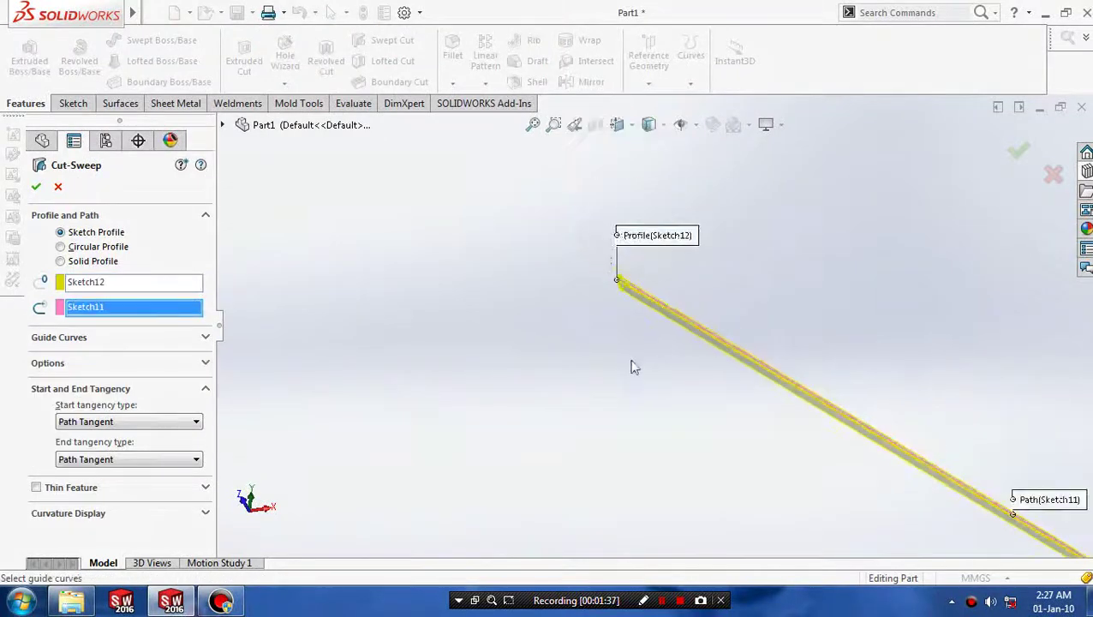
pyautogui.scroll(5, 632, 366)
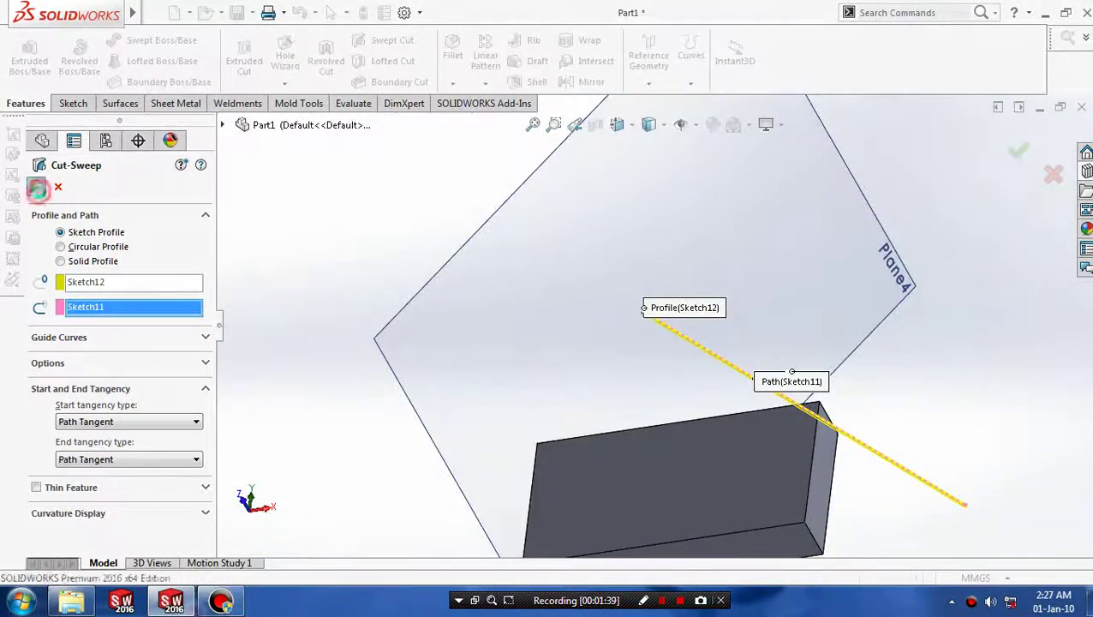
pyautogui.click(36, 186)
pyautogui.scroll(-2, 815, 430)
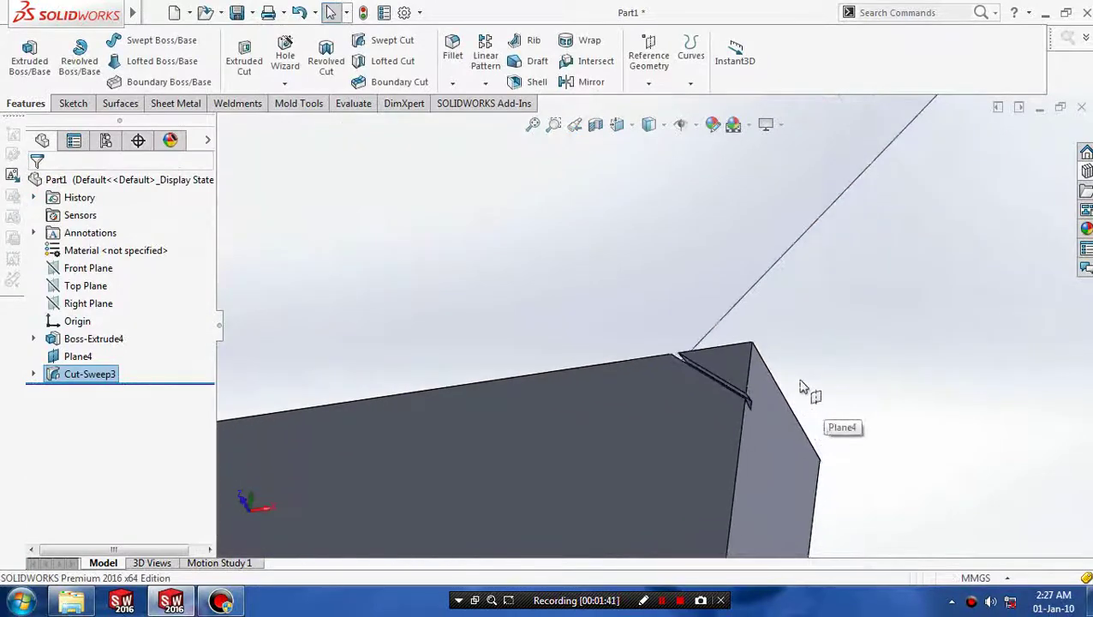
pyautogui.scroll(3, 788, 385)
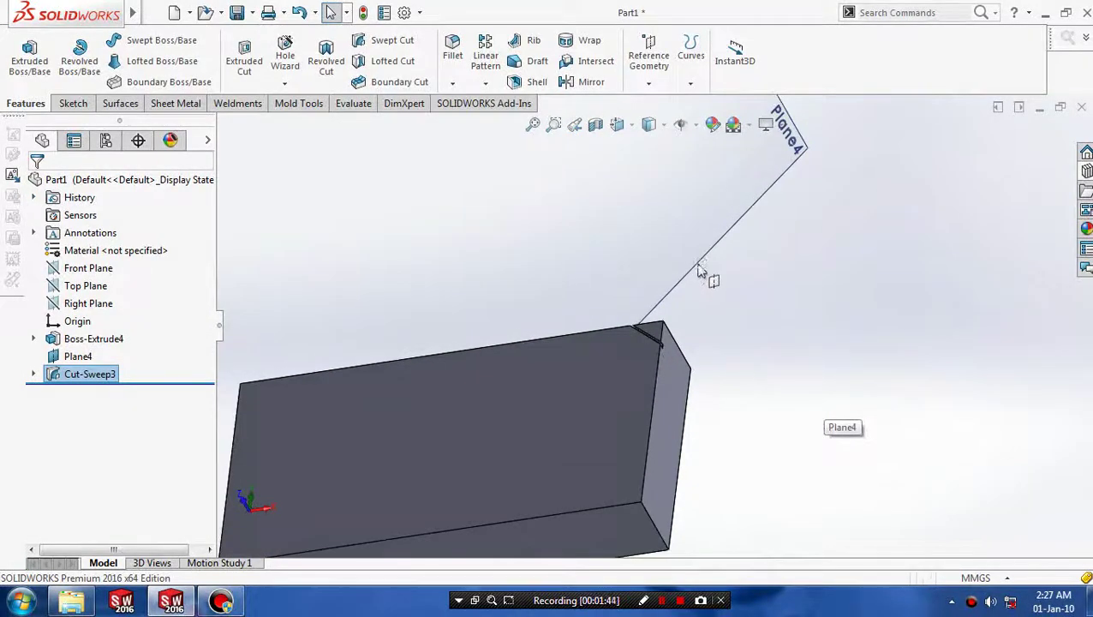
pyautogui.rightClick(699, 270)
# Hide Plane4, rotate to show the top face, and select Cut-Sweep3 in the tree
pyautogui.click(749, 239)
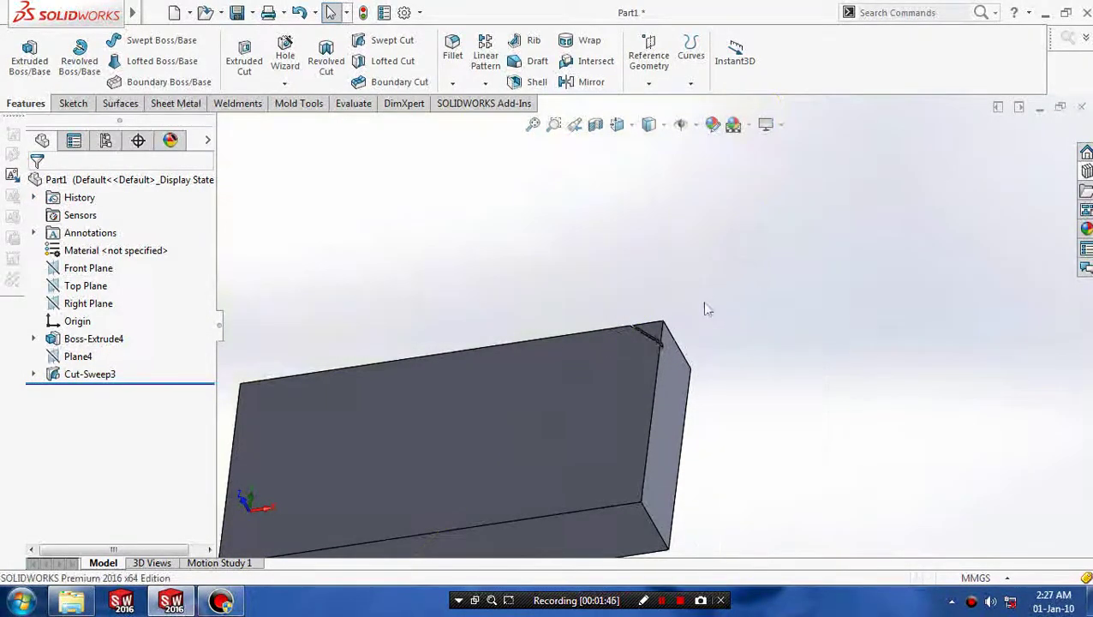
pyautogui.scroll(3, 592, 375)
pyautogui.scroll(-3, 637, 374)
pyautogui.scroll(1, 636, 375)
pyautogui.scroll(-2, 415, 393)
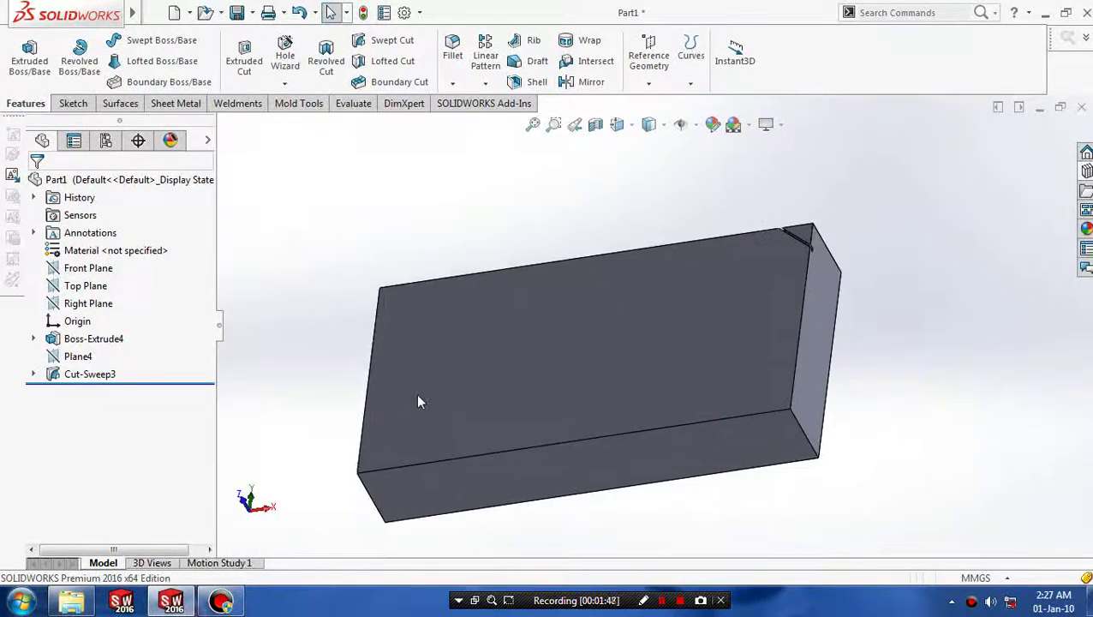
pyautogui.scroll(-2, 415, 393)
pyautogui.moveTo(802, 288)
pyautogui.mouseDown(button='middle')
pyautogui.moveTo(779, 312)
pyautogui.moveTo(785, 323)
pyautogui.mouseUp(button='middle')
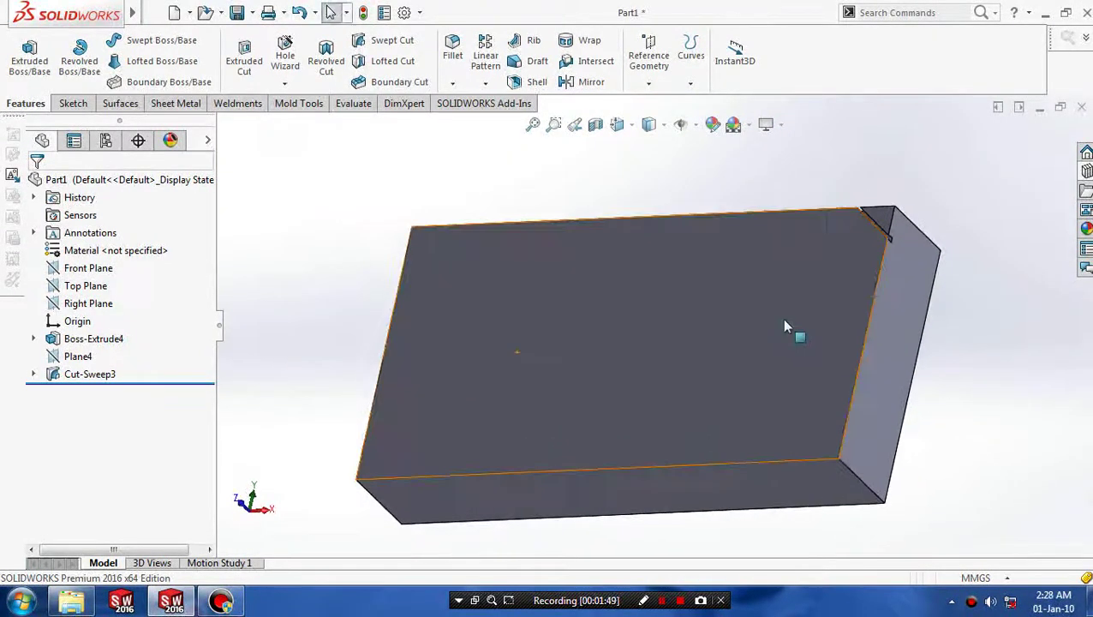
pyautogui.click(103, 376)
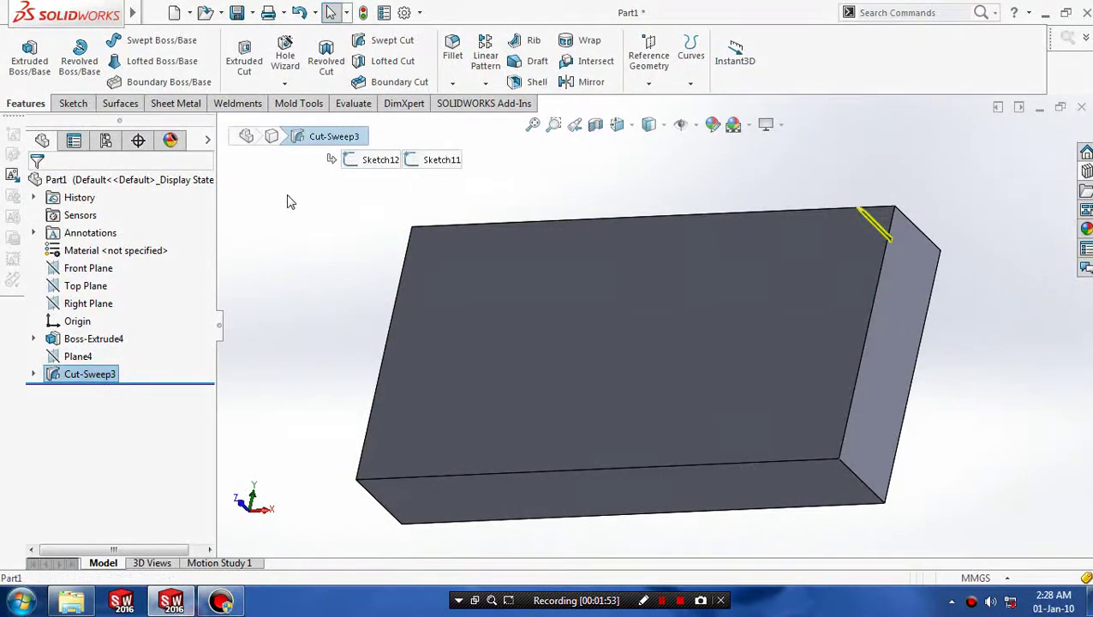
# Start a linear pattern of the groove along the block's top edge, reversed
pyautogui.click(488, 85)
pyautogui.click(495, 104)
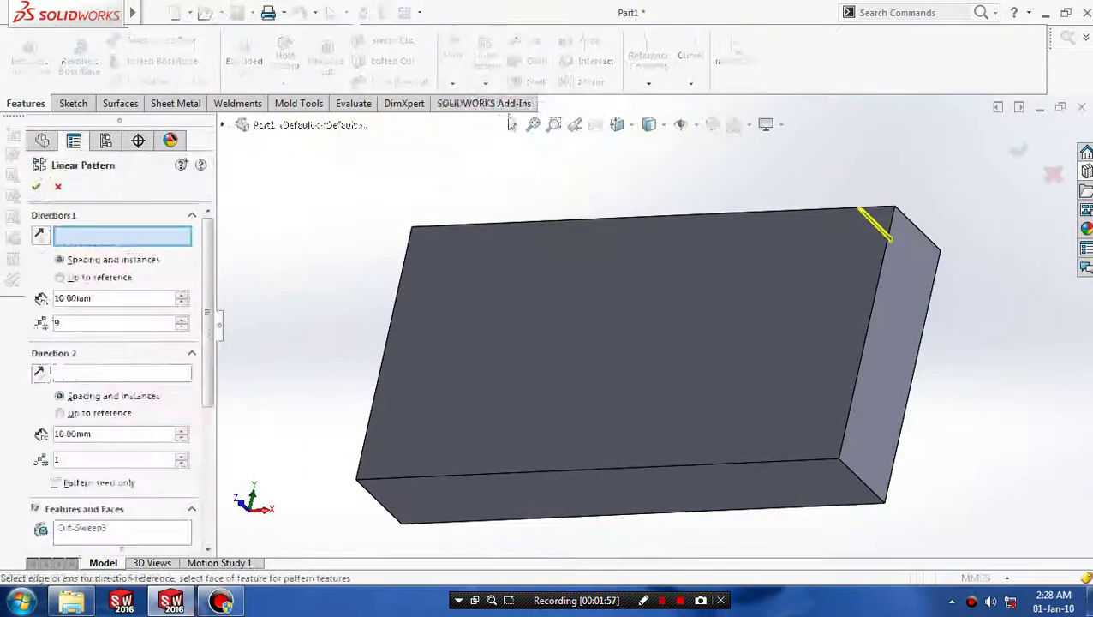
pyautogui.click(569, 223)
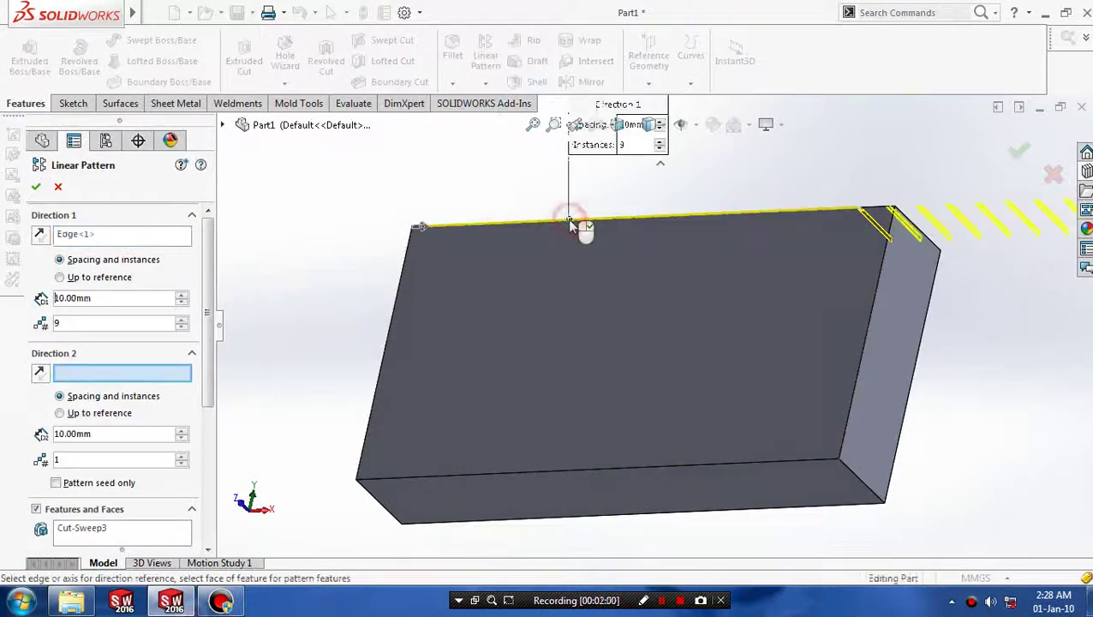
pyautogui.click(43, 238)
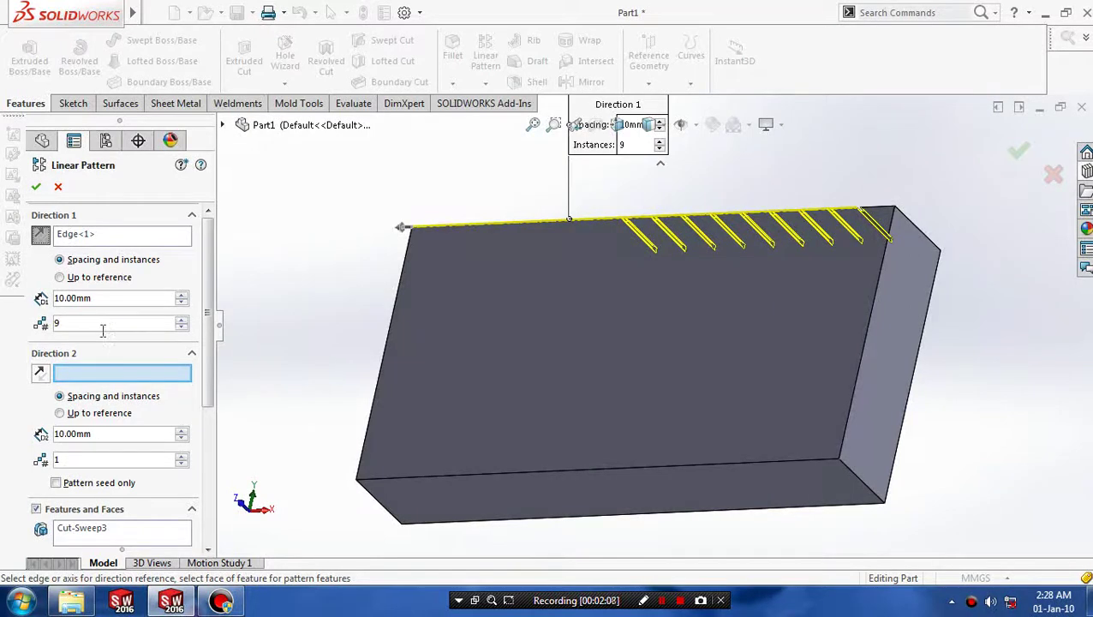
# Set the pattern to 4 mm spacing and 40 instances and confirm it
pyautogui.click(102, 331)
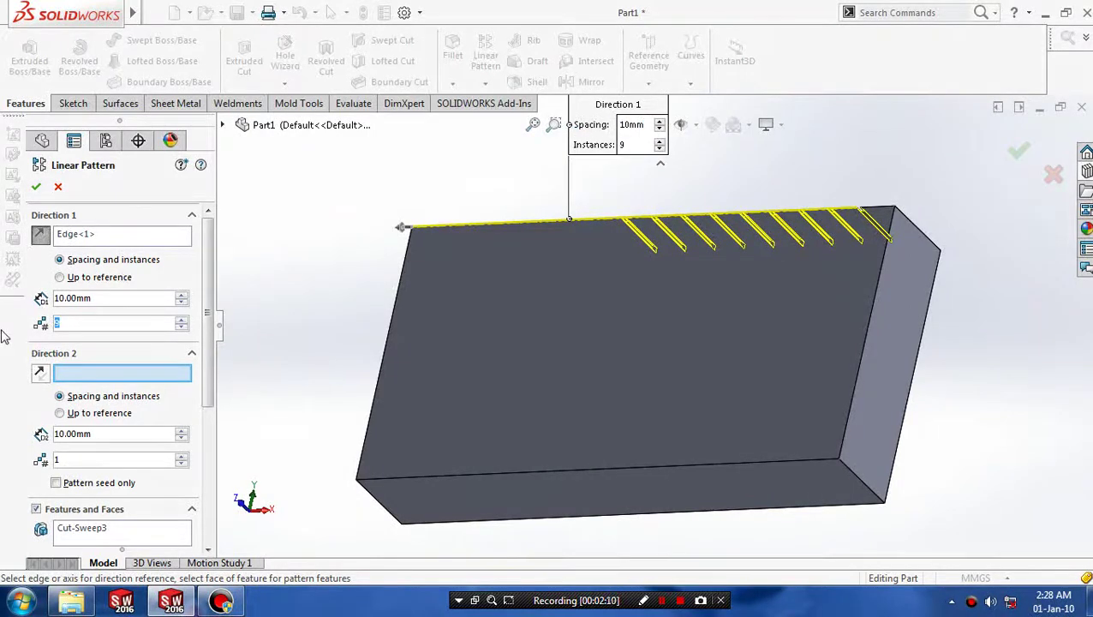
pyautogui.write('30')
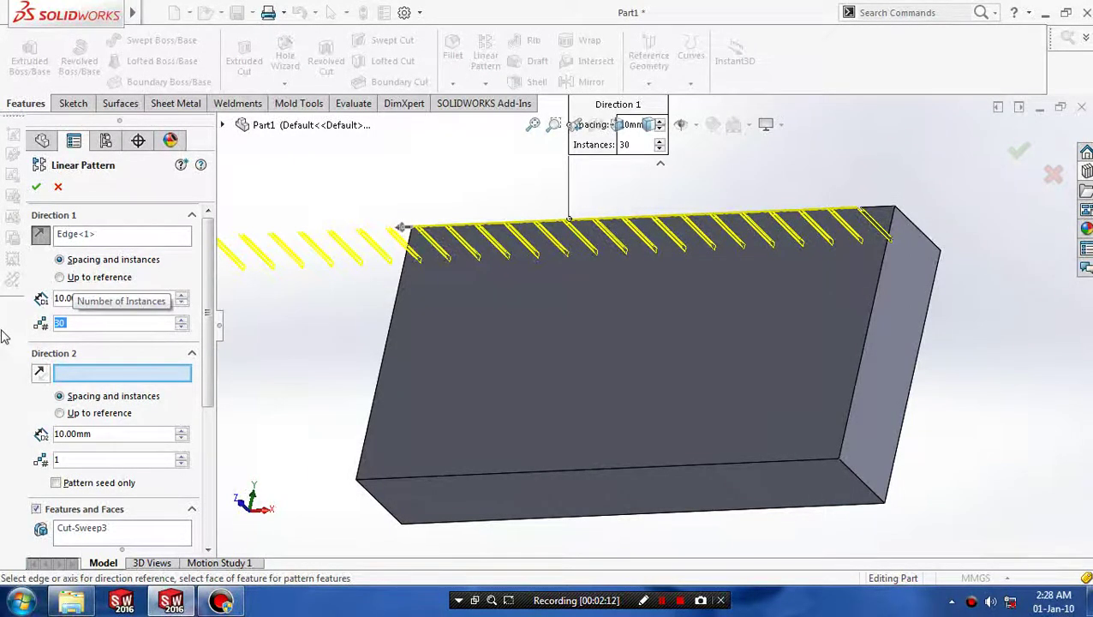
pyautogui.click(180, 304)
pyautogui.write('5')
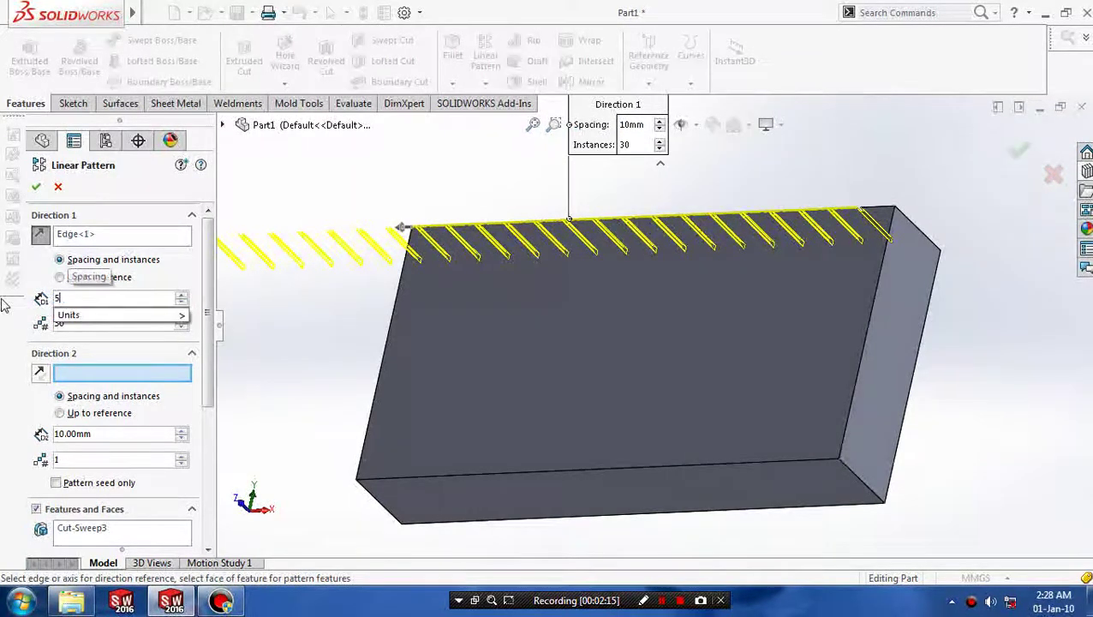
pyautogui.press('Return')
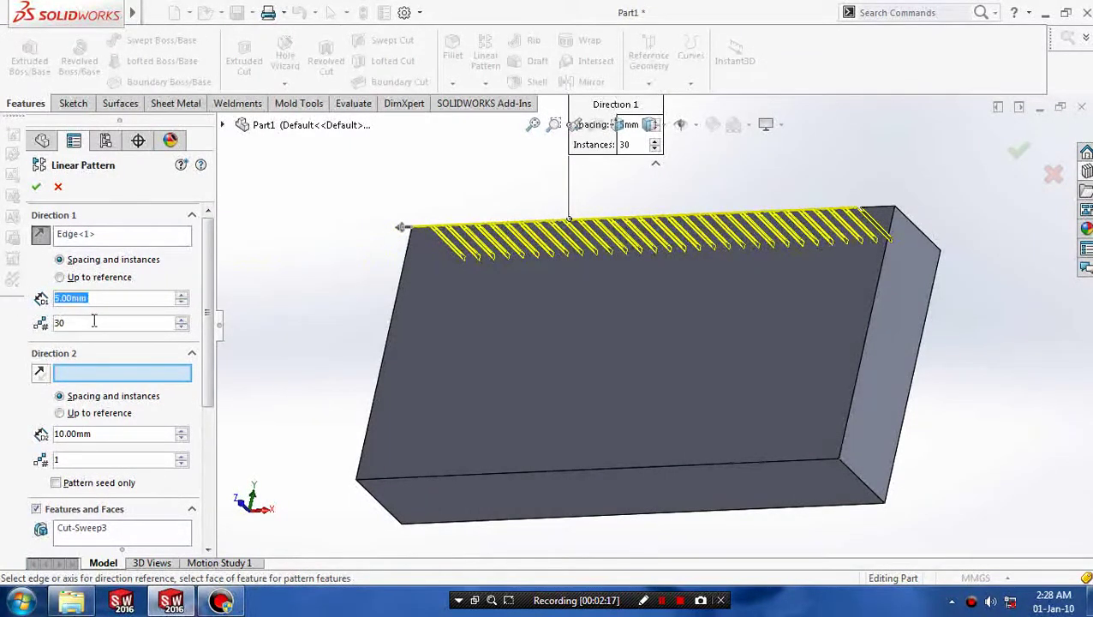
pyautogui.click(120, 297)
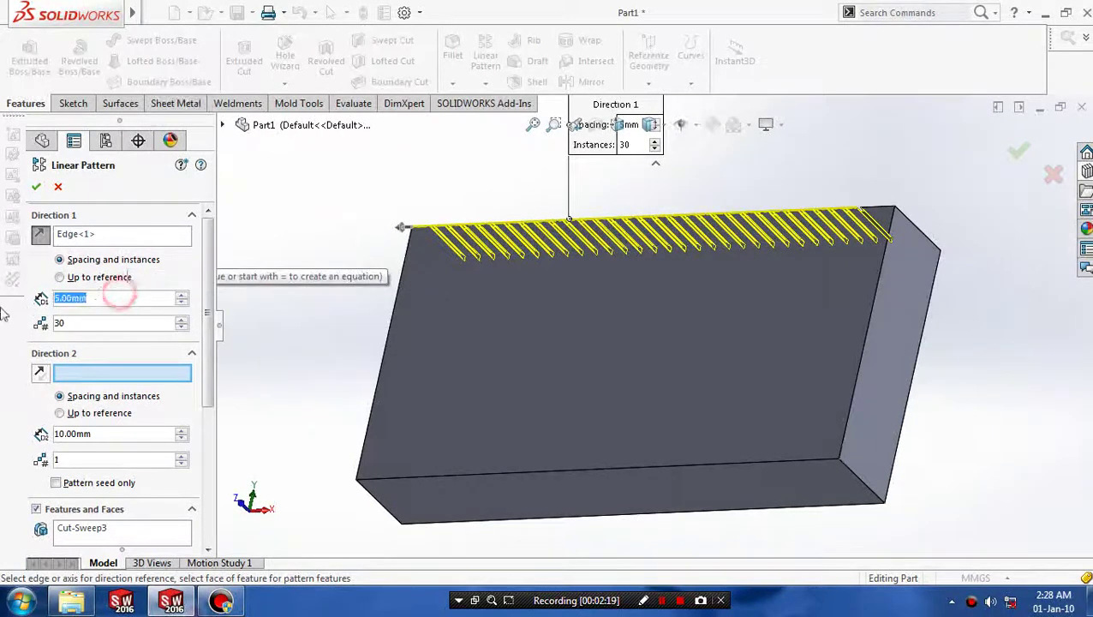
pyautogui.write('4')
pyautogui.press('Return')
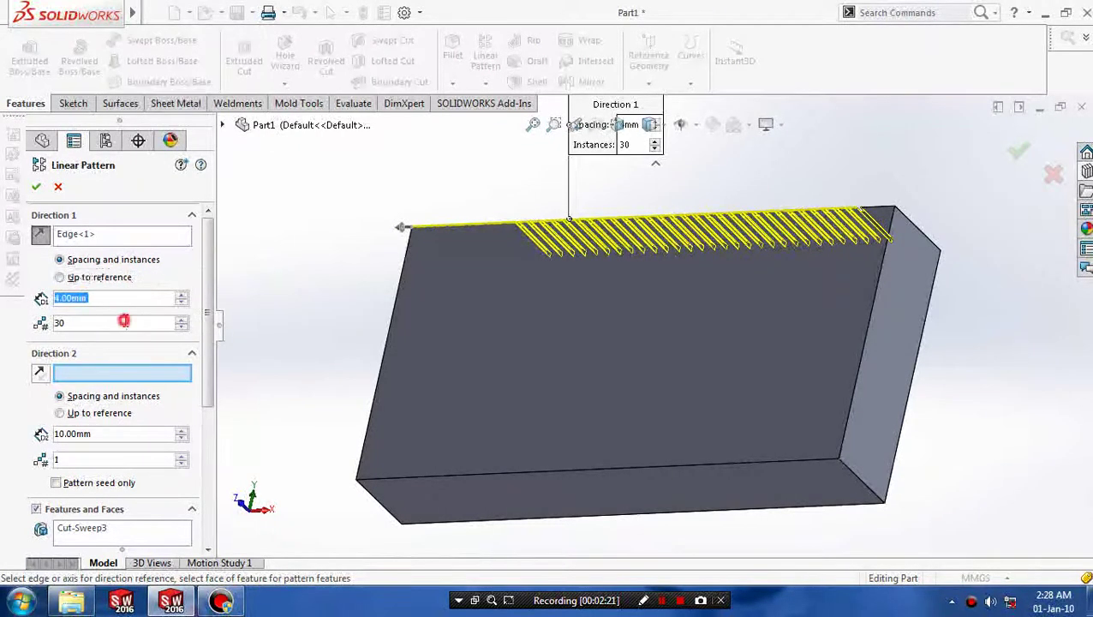
pyautogui.click(123, 321)
pyautogui.write('0')
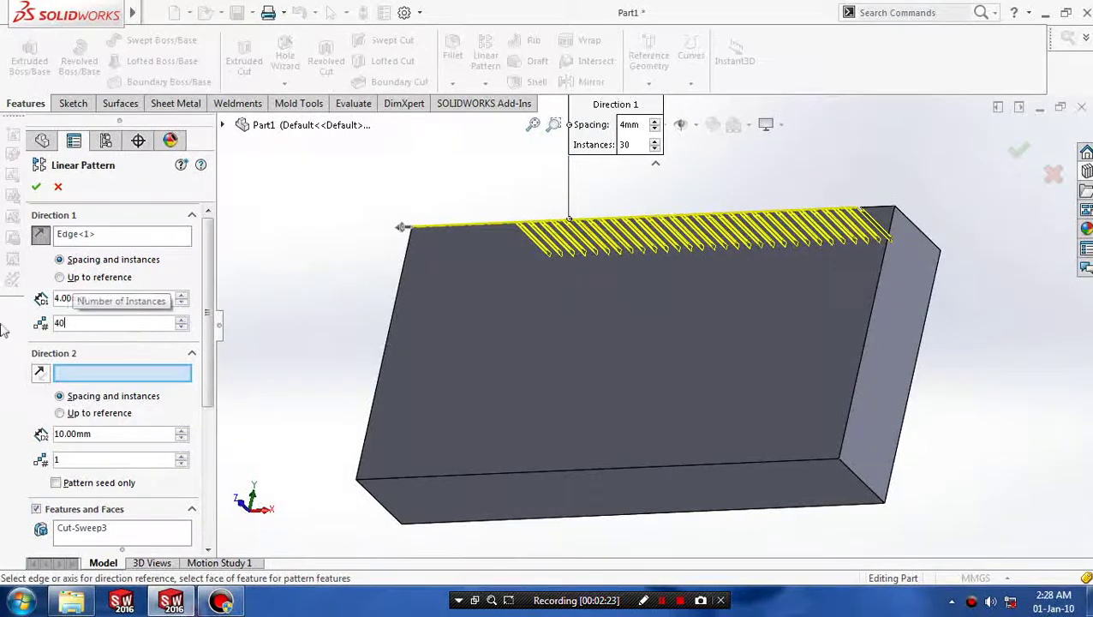
pyautogui.press('Return')
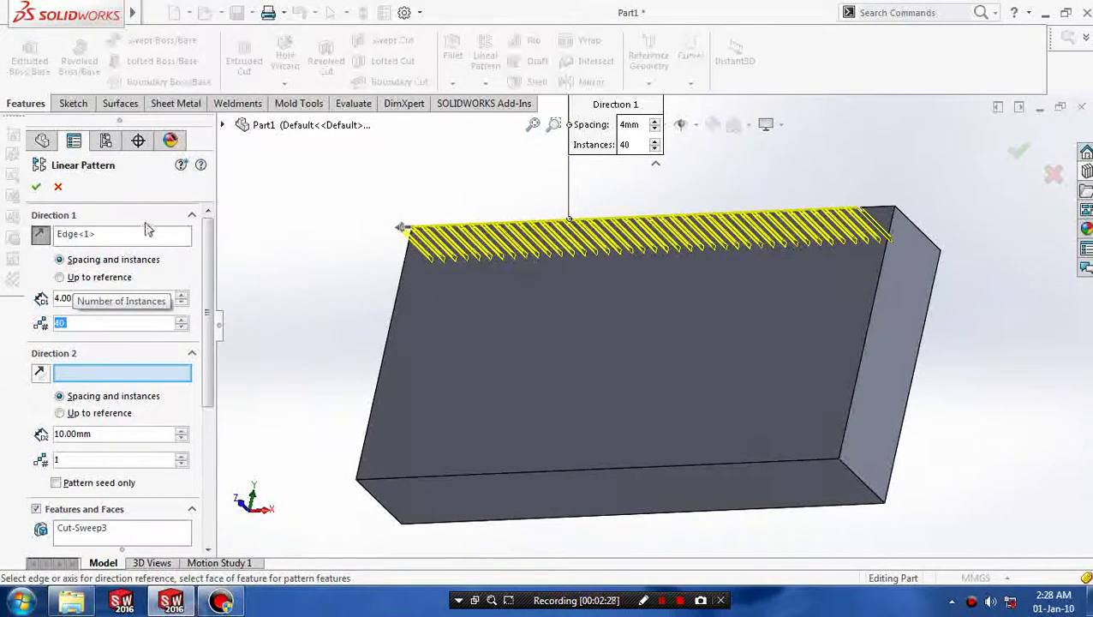
pyautogui.click(36, 190)
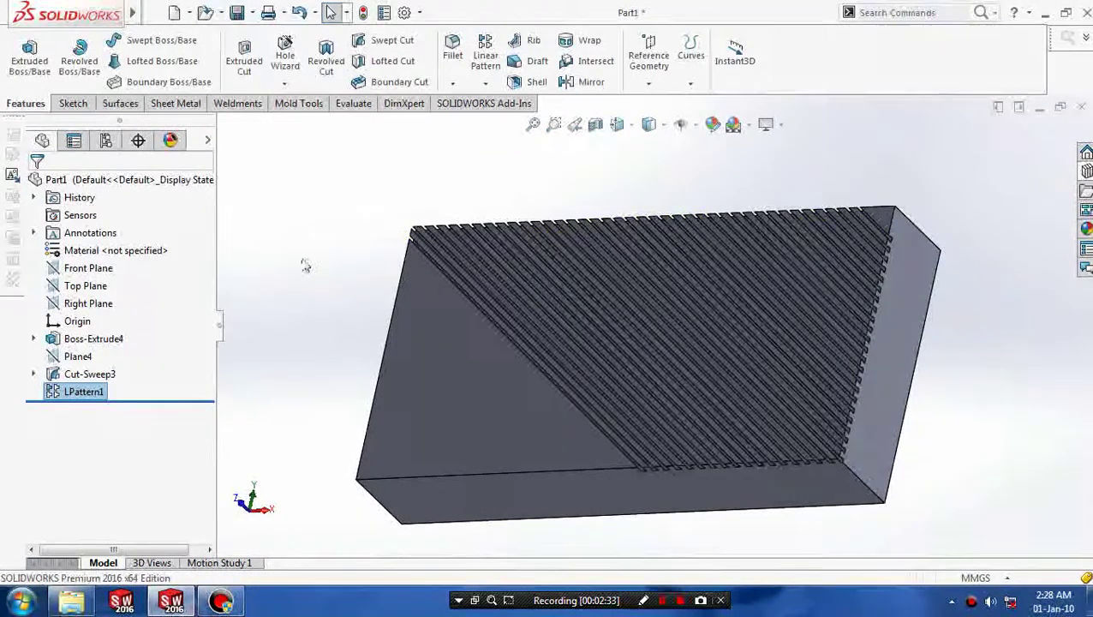
# Edit LPattern1 to change its instance count from 40 to 60
pyautogui.rightClick(93, 396)
pyautogui.click(109, 239)
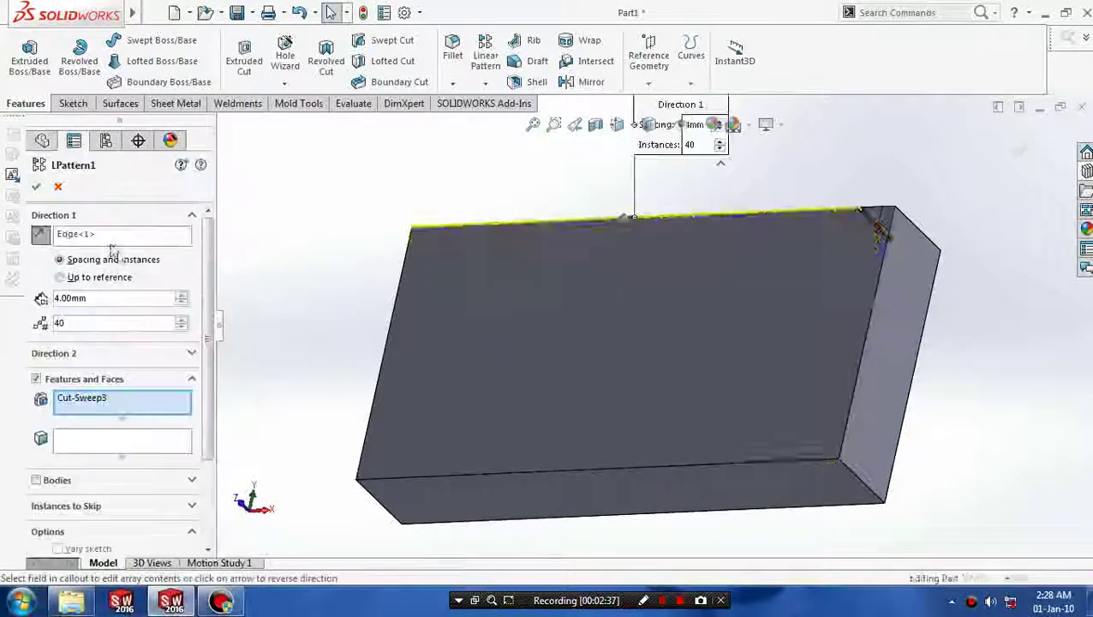
pyautogui.doubleClick(135, 321)
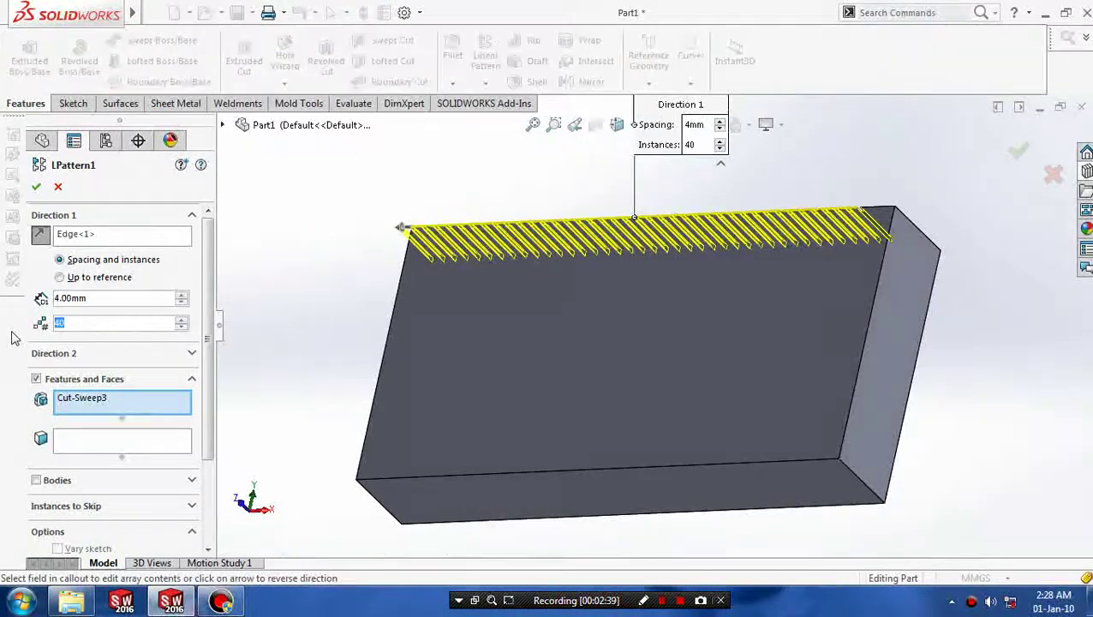
pyautogui.write('60')
pyautogui.press('Return')
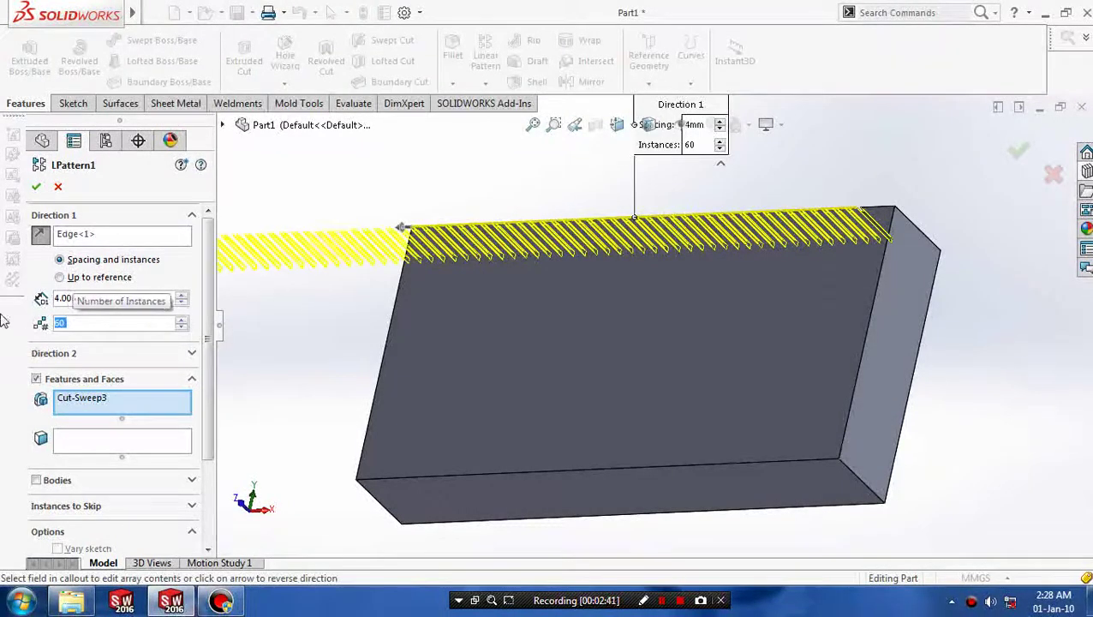
pyautogui.click(38, 187)
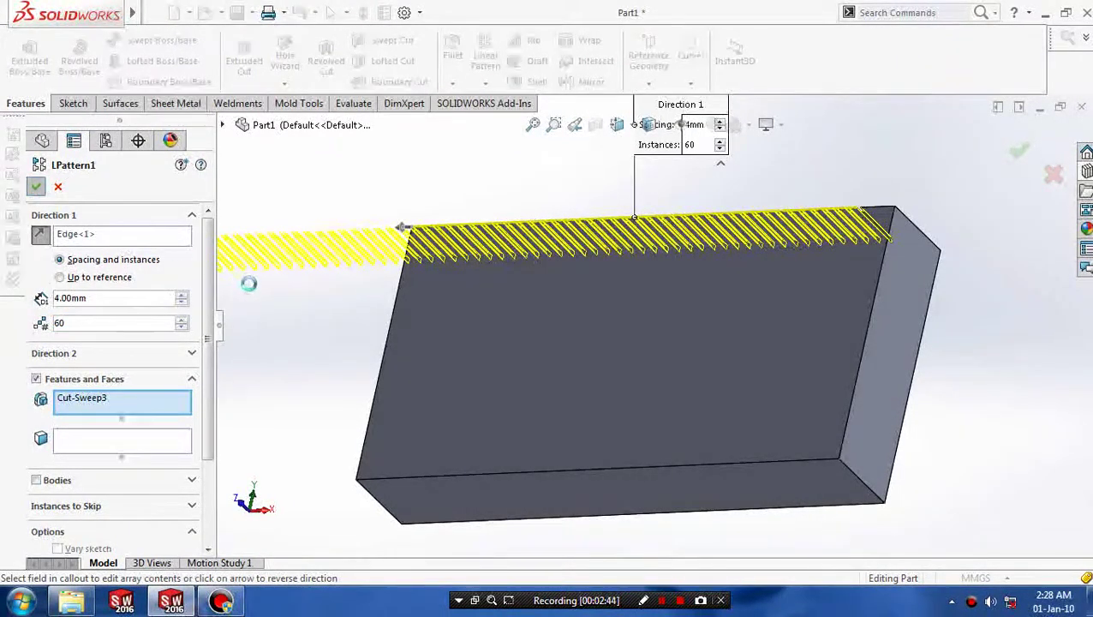
pyautogui.moveTo(300, 305)
pyautogui.mouseDown(button='middle')
pyautogui.moveTo(312, 334)
pyautogui.moveTo(361, 290)
pyautogui.moveTo(371, 295)
pyautogui.moveTo(317, 293)
pyautogui.moveTo(334, 322)
pyautogui.mouseUp(button='middle')
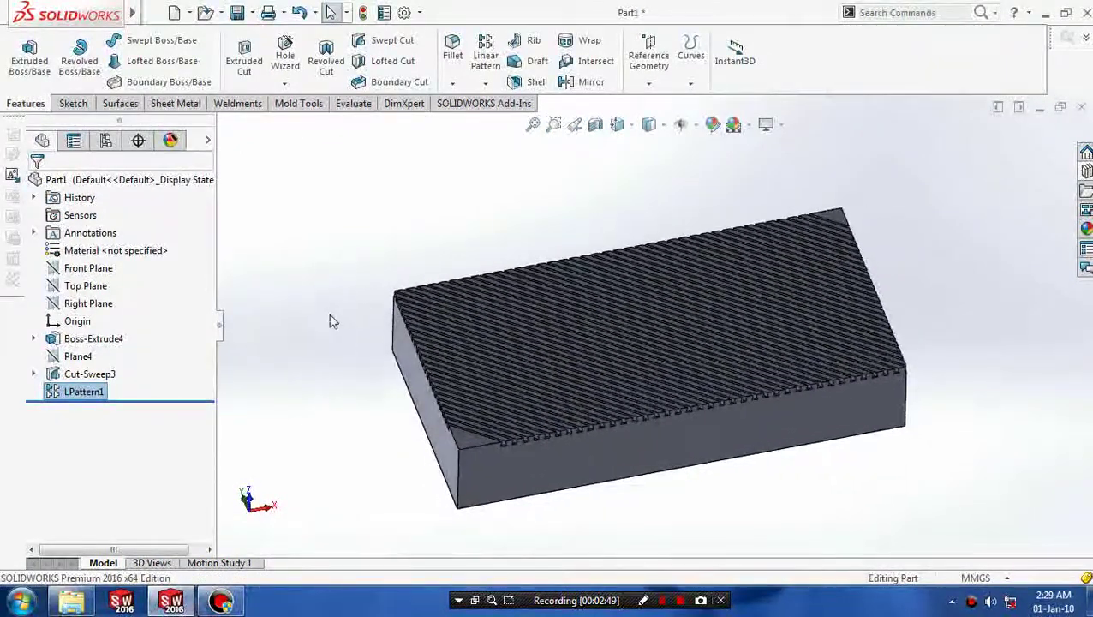
# Zoom in and out to inspect the diagonal grooves covering the block's top
pyautogui.scroll(-2, 334, 321)
pyautogui.scroll(-2, 342, 323)
pyautogui.scroll(3, 347, 324)
pyautogui.scroll(-3, 349, 325)
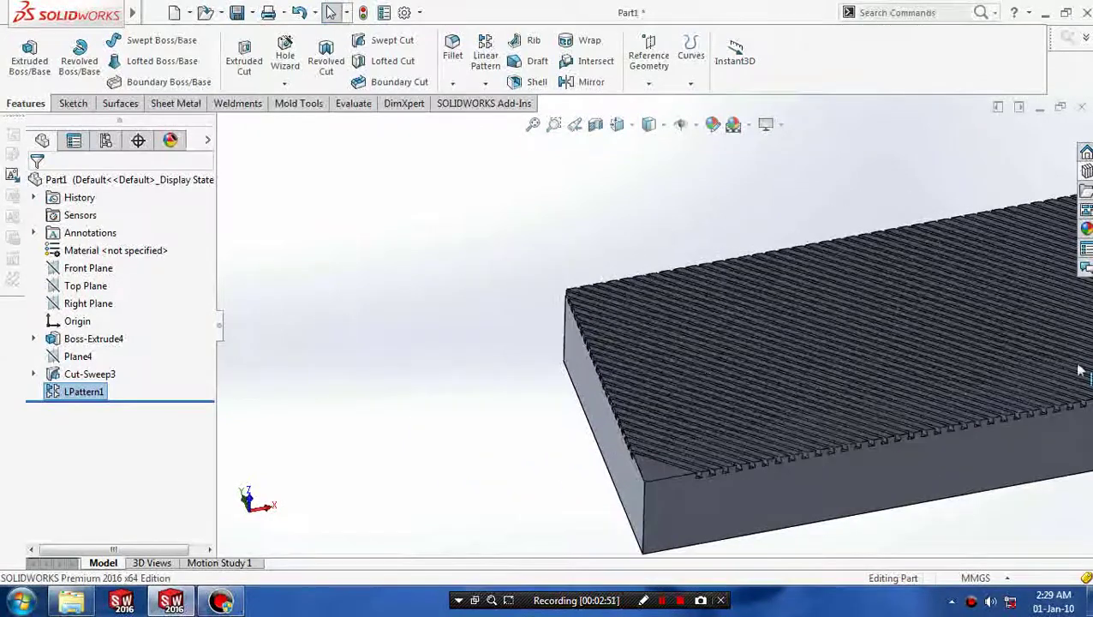
pyautogui.scroll(2, 1081, 370)
pyautogui.scroll(1, 1075, 367)
pyautogui.scroll(1, 1066, 363)
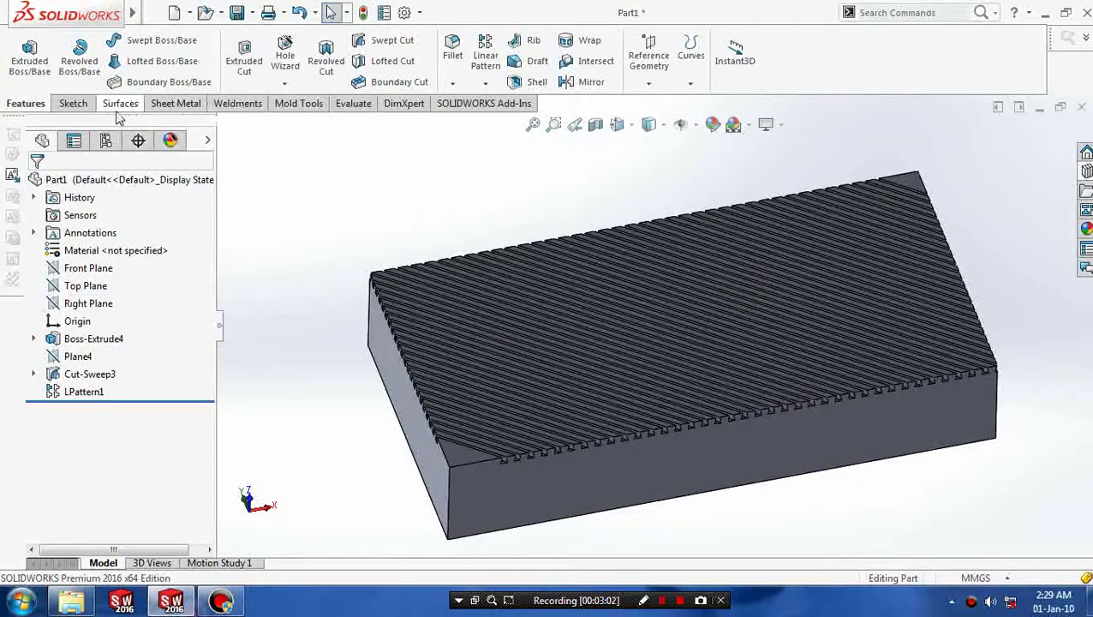
# Measure the block's long bottom edge at 164.06 mm, then close Measure
pyautogui.click(349, 104)
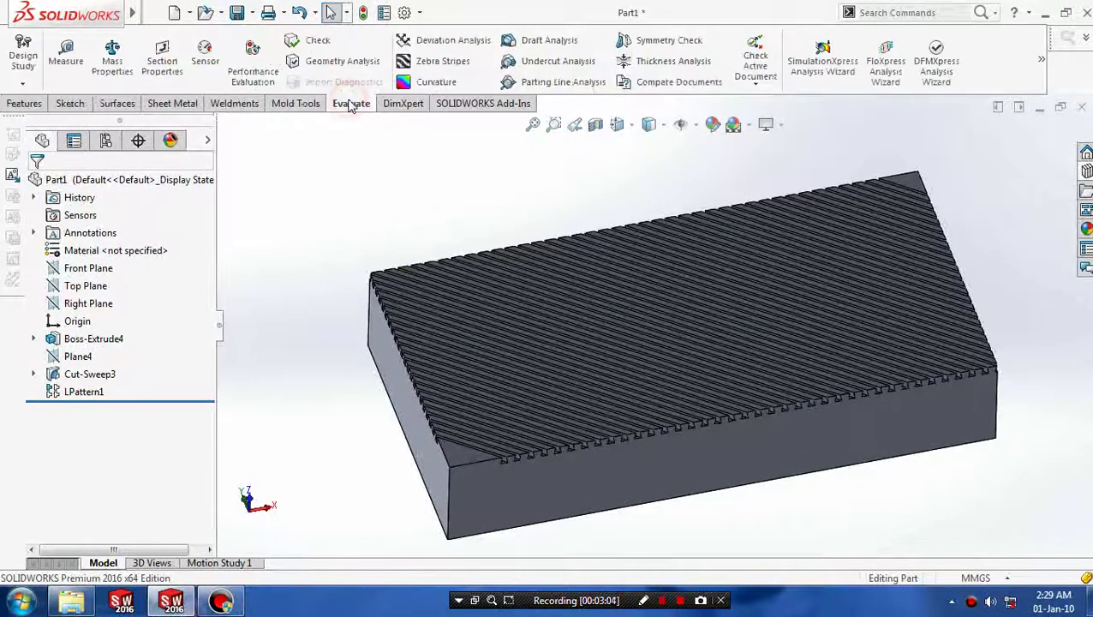
pyautogui.click(66, 55)
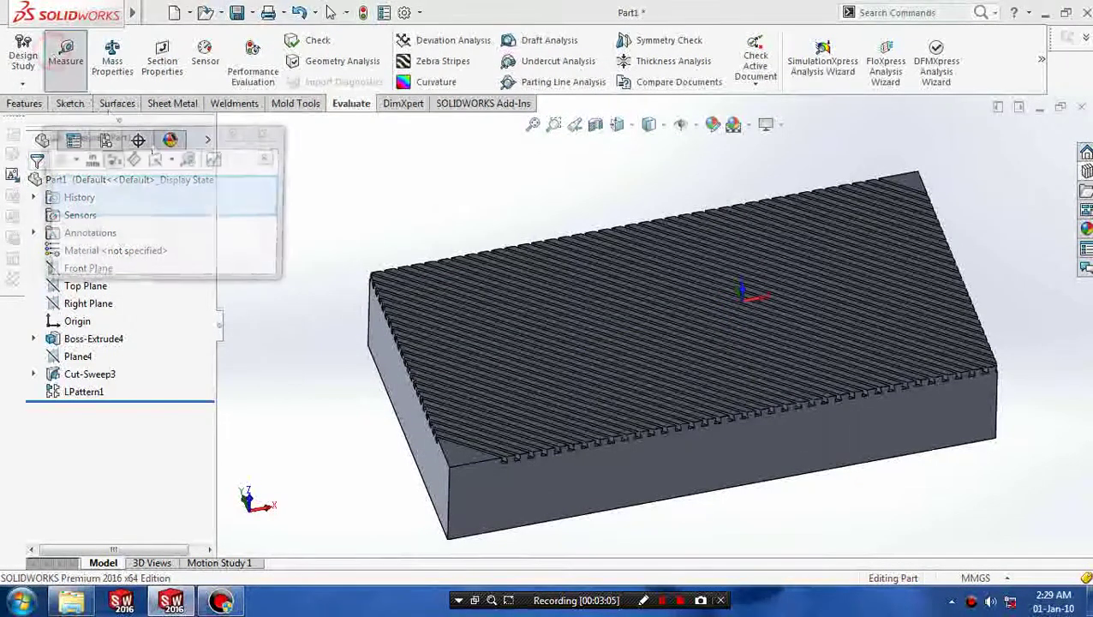
pyautogui.click(644, 512)
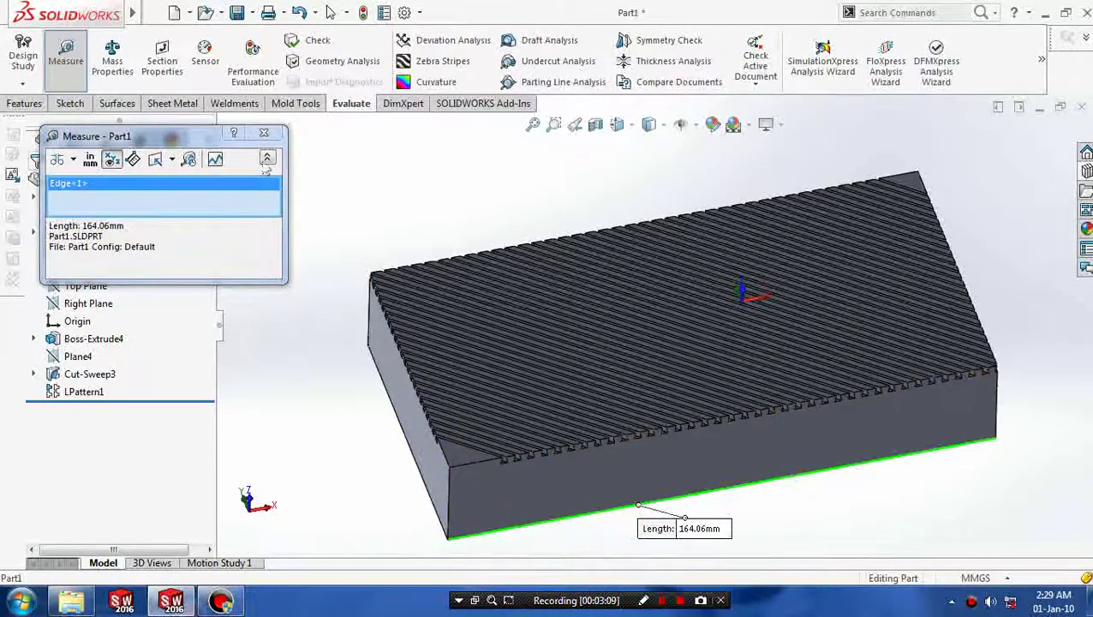
pyautogui.click(264, 135)
pyautogui.click(343, 338)
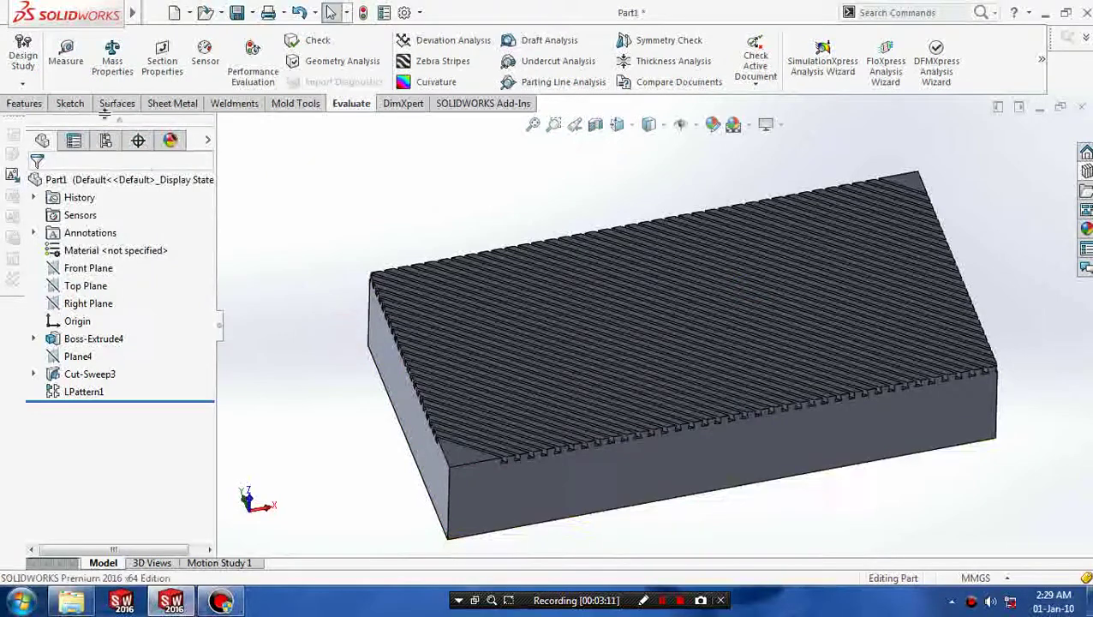
pyautogui.click(24, 103)
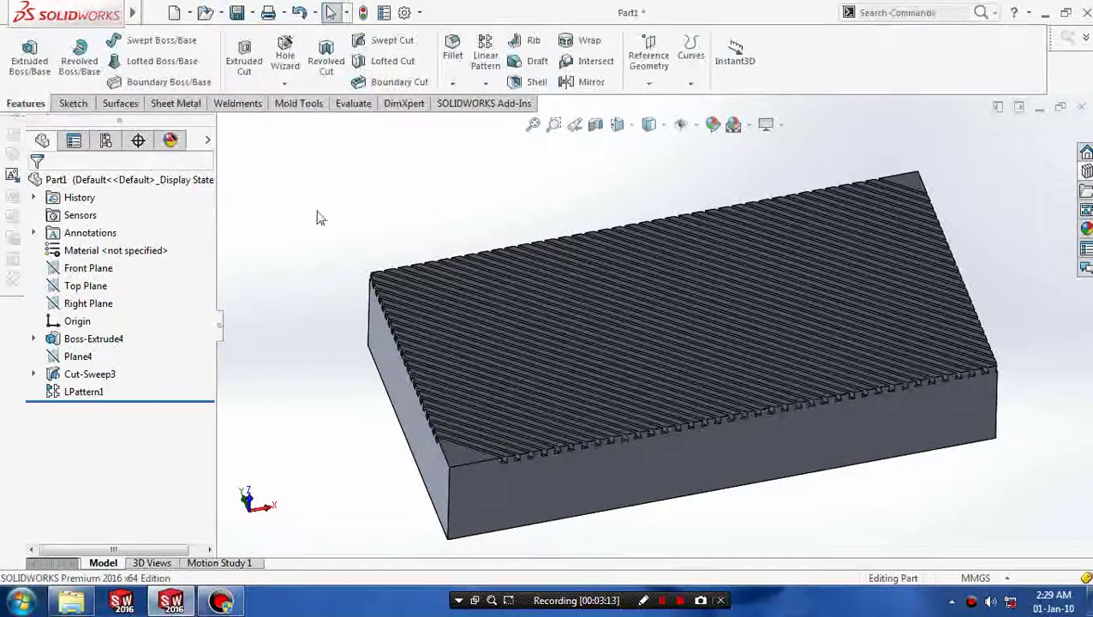
# Create Plane5 offset 164.06/2 (82.03 mm) from the left end face, flipped into the block
pyautogui.click(648, 89)
pyautogui.click(649, 99)
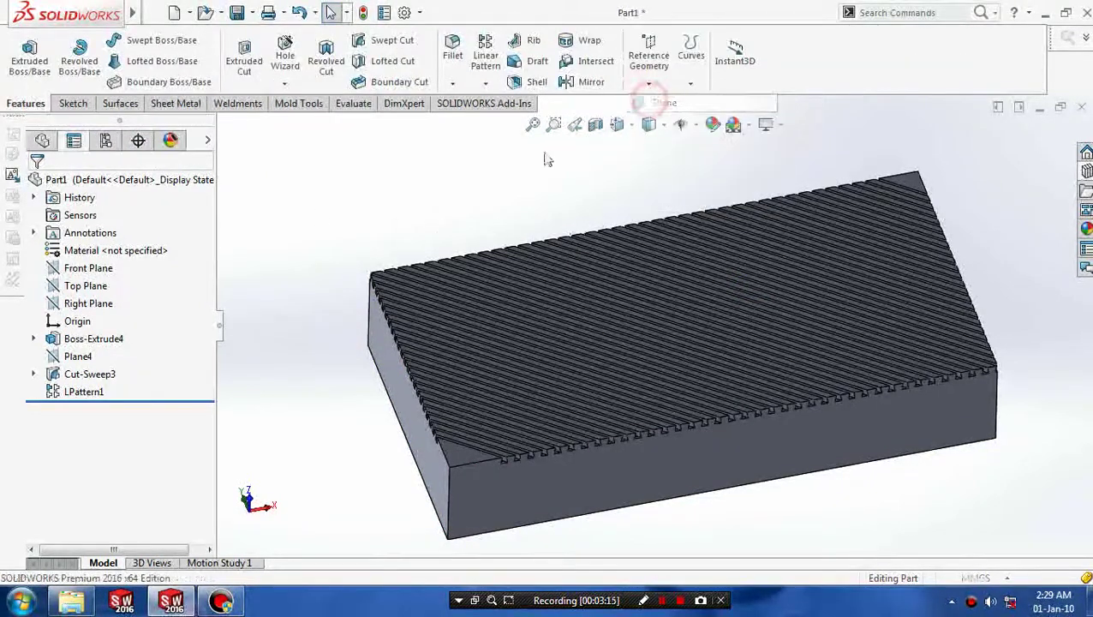
pyautogui.click(384, 370)
pyautogui.click(107, 387)
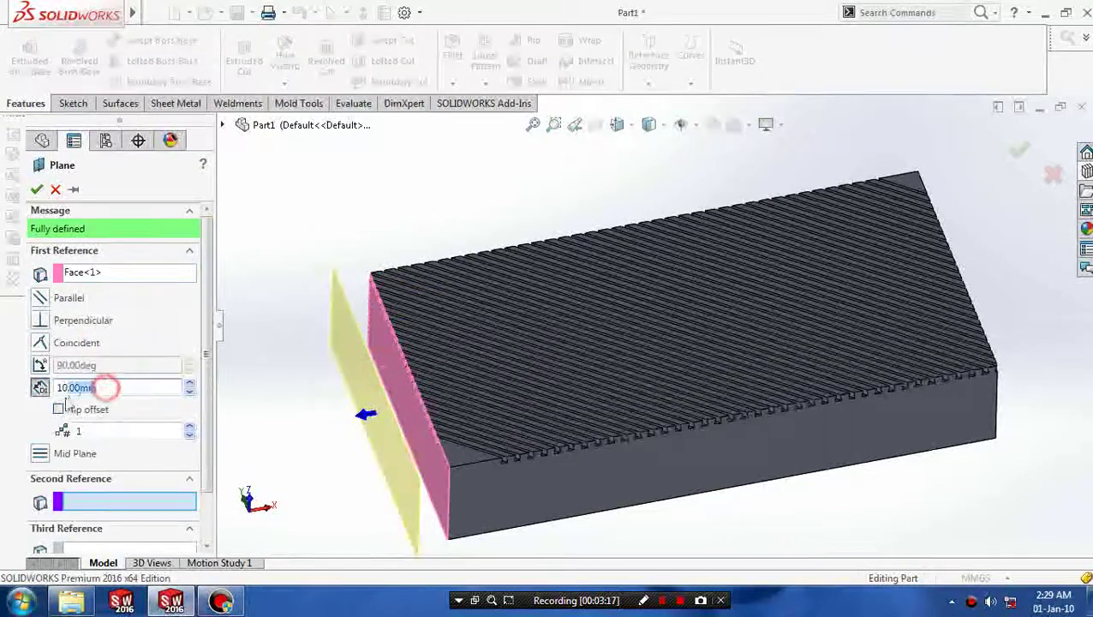
pyautogui.write('164.06')
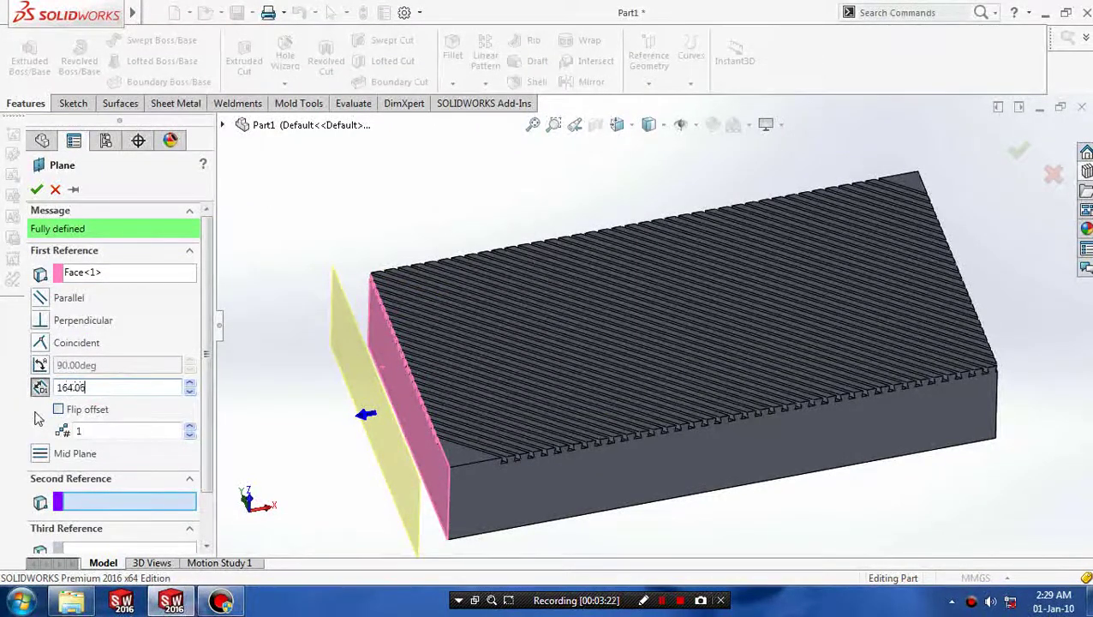
pyautogui.write('1')
pyautogui.click(58, 410)
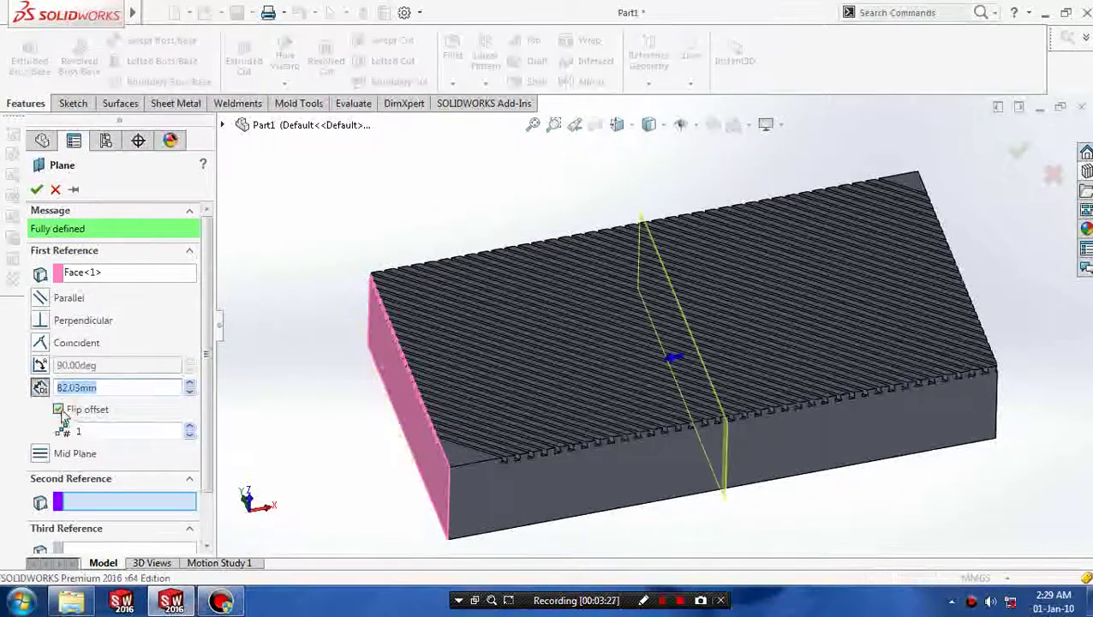
pyautogui.click(37, 190)
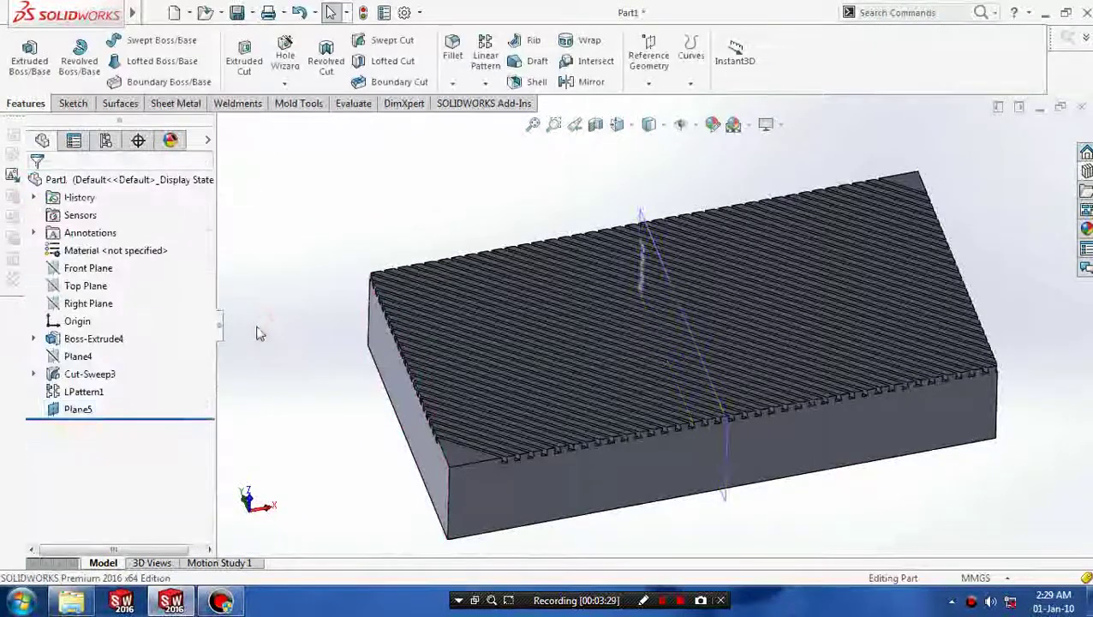
pyautogui.moveTo(320, 258)
pyautogui.mouseDown(button='middle')
pyautogui.moveTo(344, 227)
pyautogui.moveTo(337, 242)
pyautogui.mouseUp(button='middle')
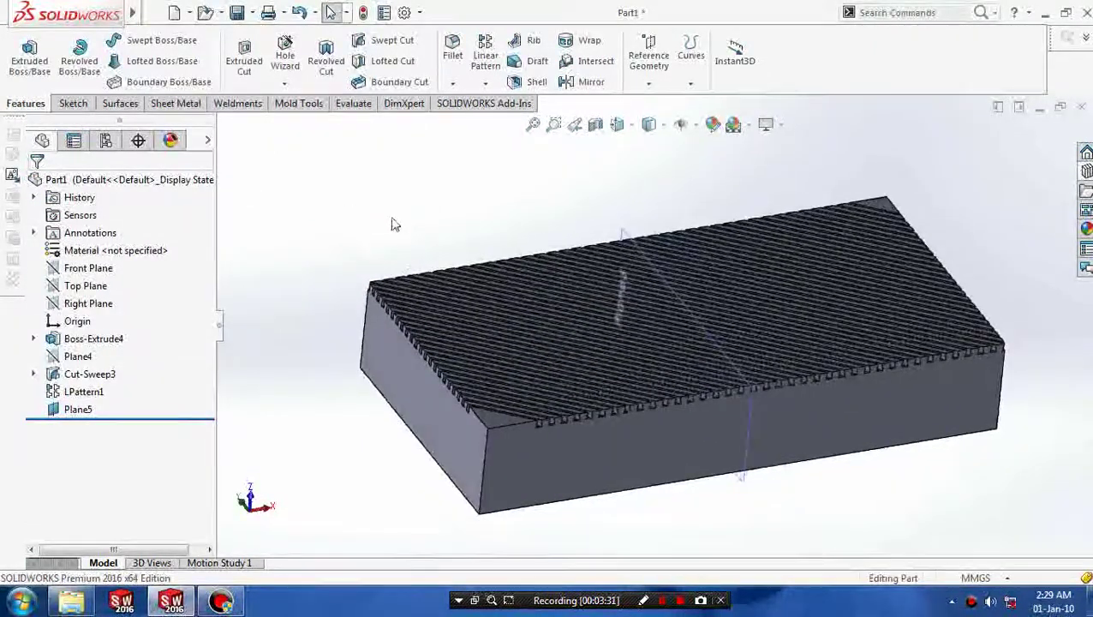
# Mirror LPattern1 about Plane5 to form the crossing diagonal grooves
pyautogui.click(584, 81)
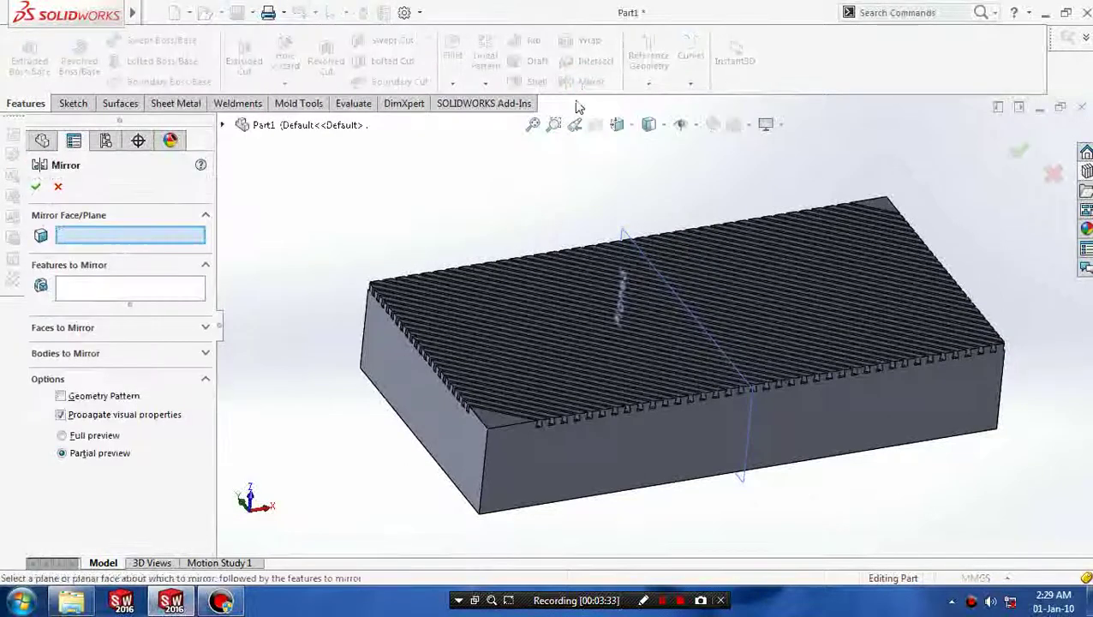
pyautogui.click(641, 250)
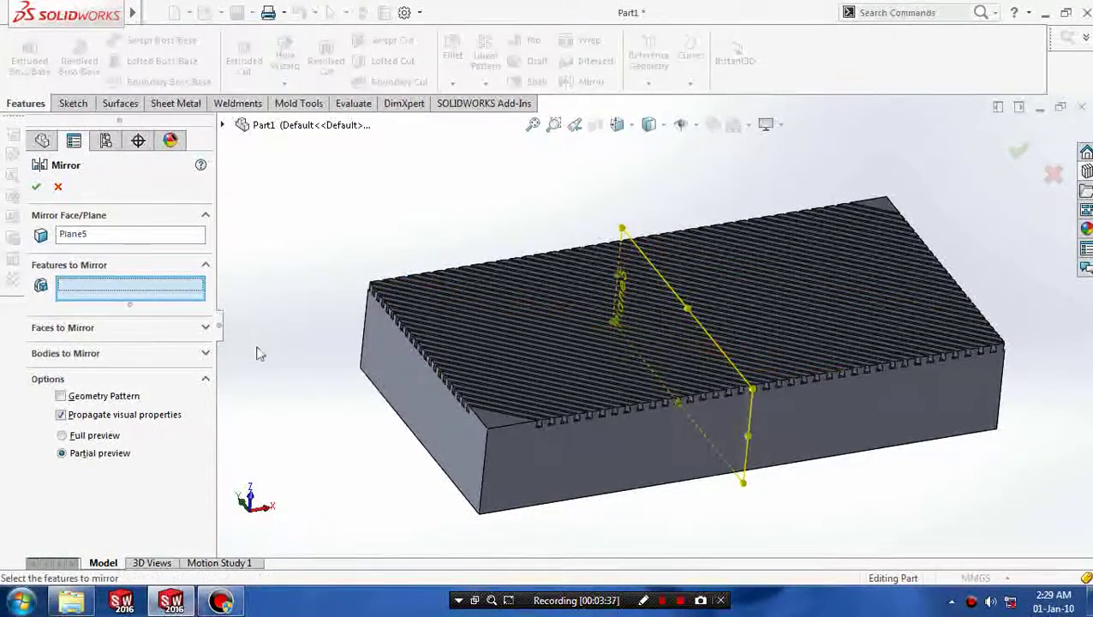
pyautogui.click(222, 125)
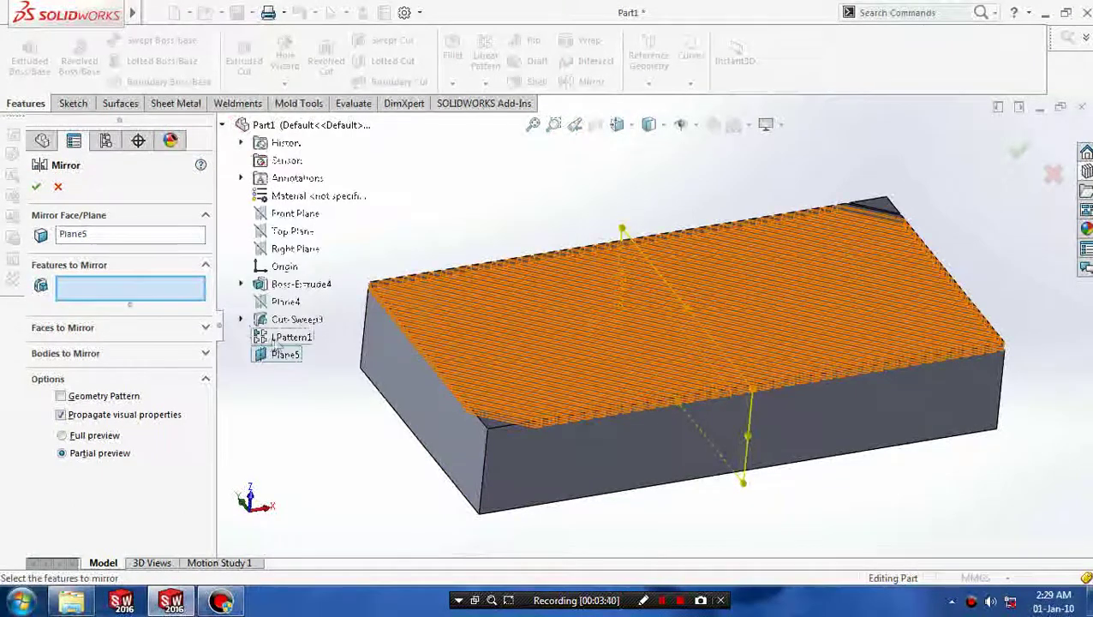
pyautogui.click(283, 337)
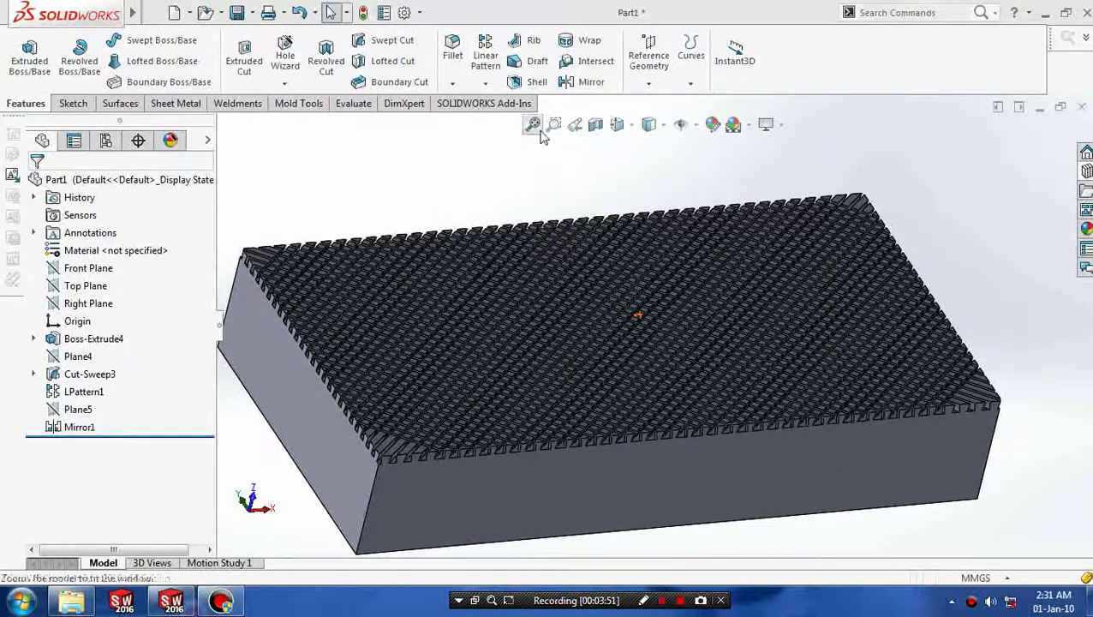
pyautogui.click(553, 125)
pyautogui.moveTo(514, 261); pyautogui.dragTo(603, 339)
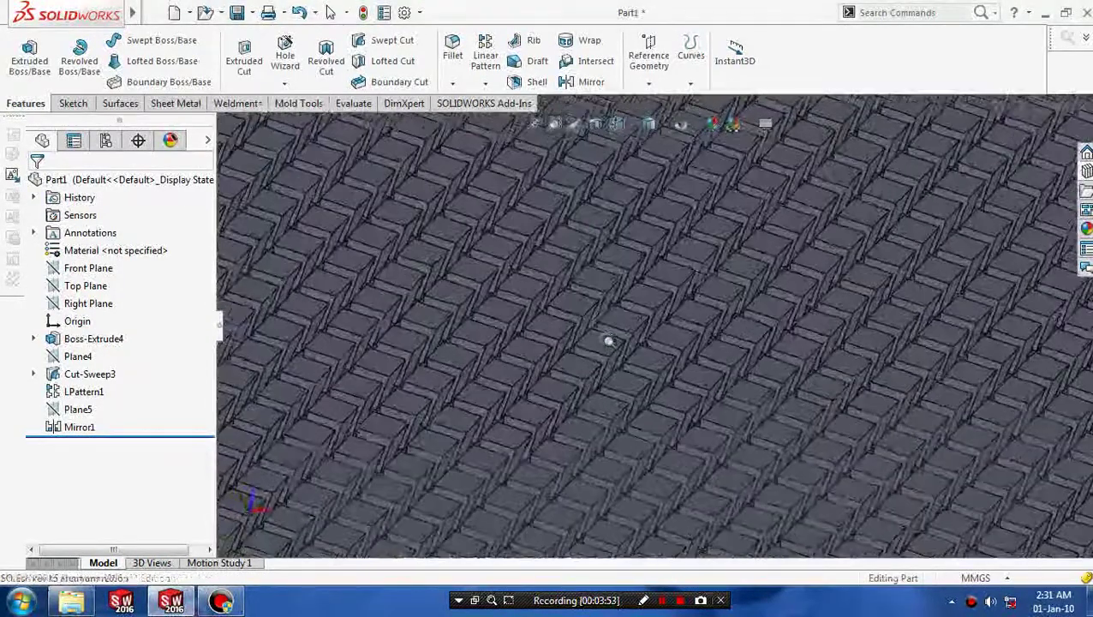
pyautogui.scroll(2, 580, 306)
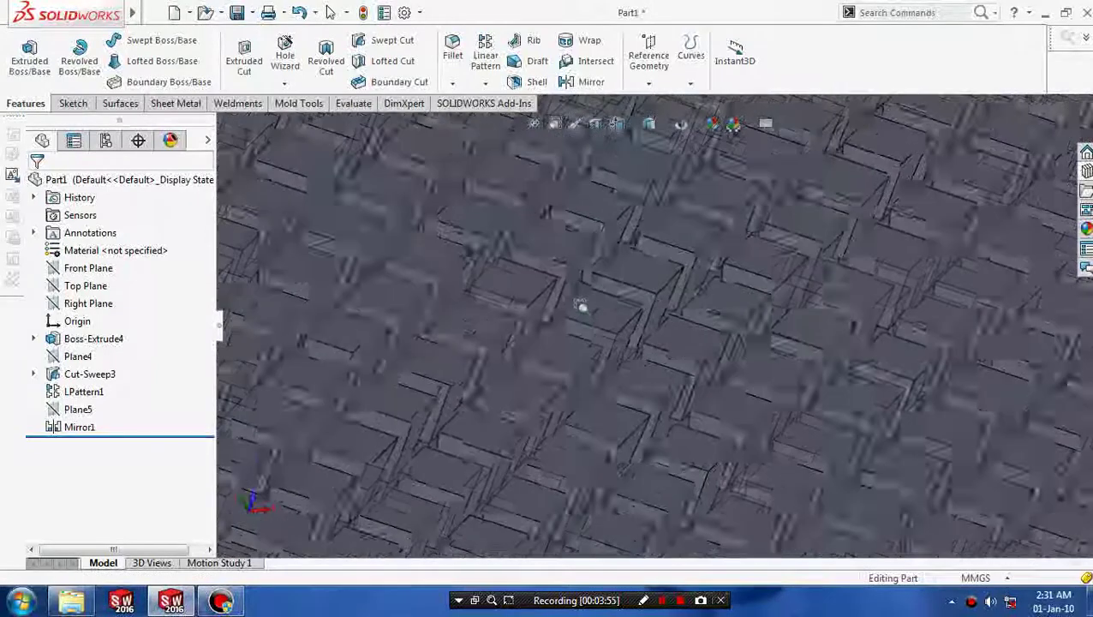
pyautogui.scroll(2, 581, 308)
pyautogui.scroll(2, 580, 310)
pyautogui.scroll(2, 585, 338)
pyautogui.scroll(3, 600, 342)
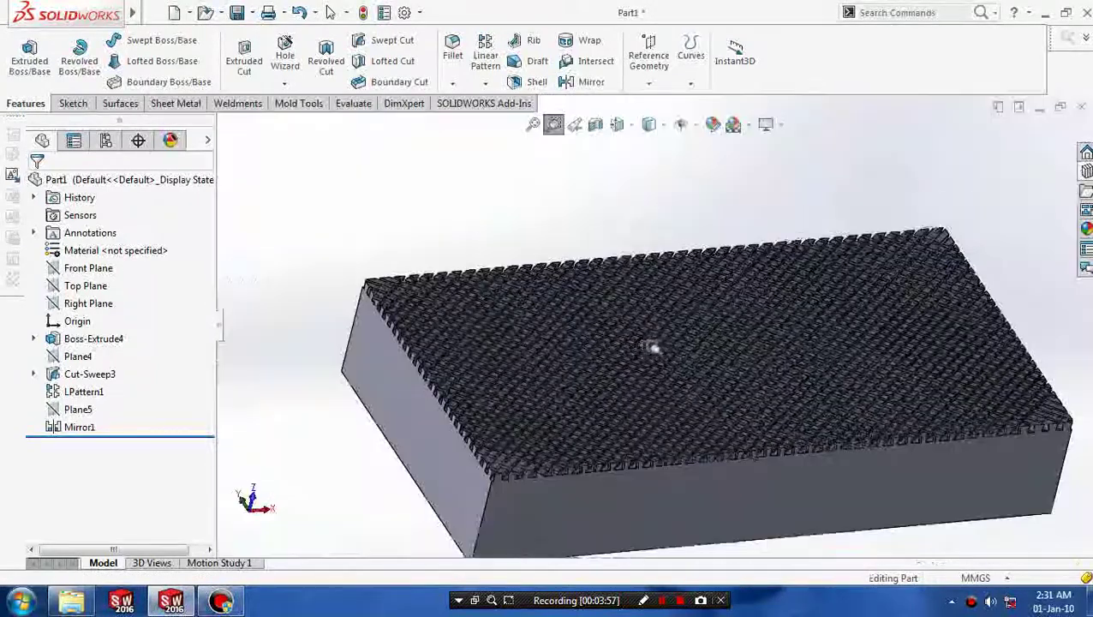